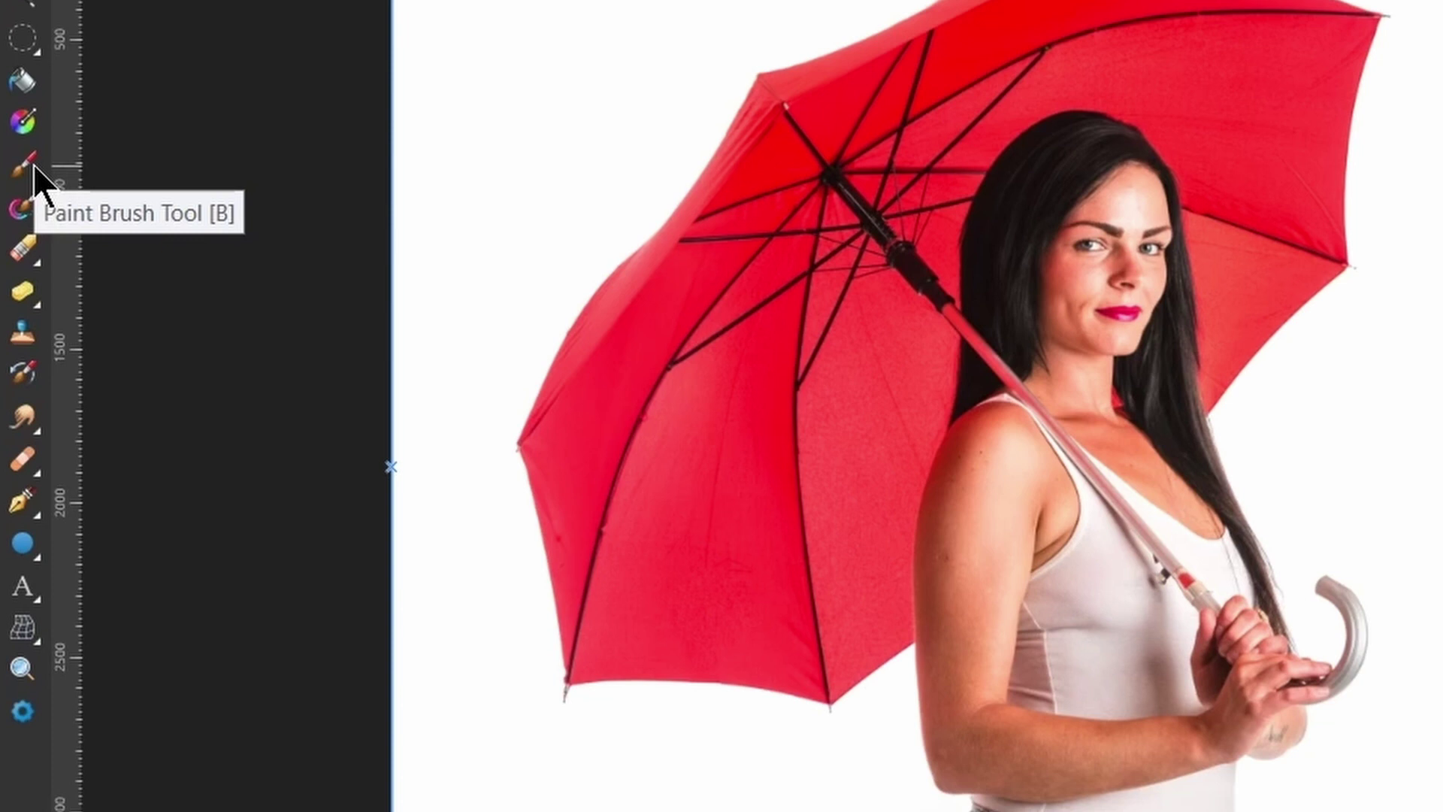
Select the Color Replacement Brush from the Paint Brush tool group
click(33, 165)
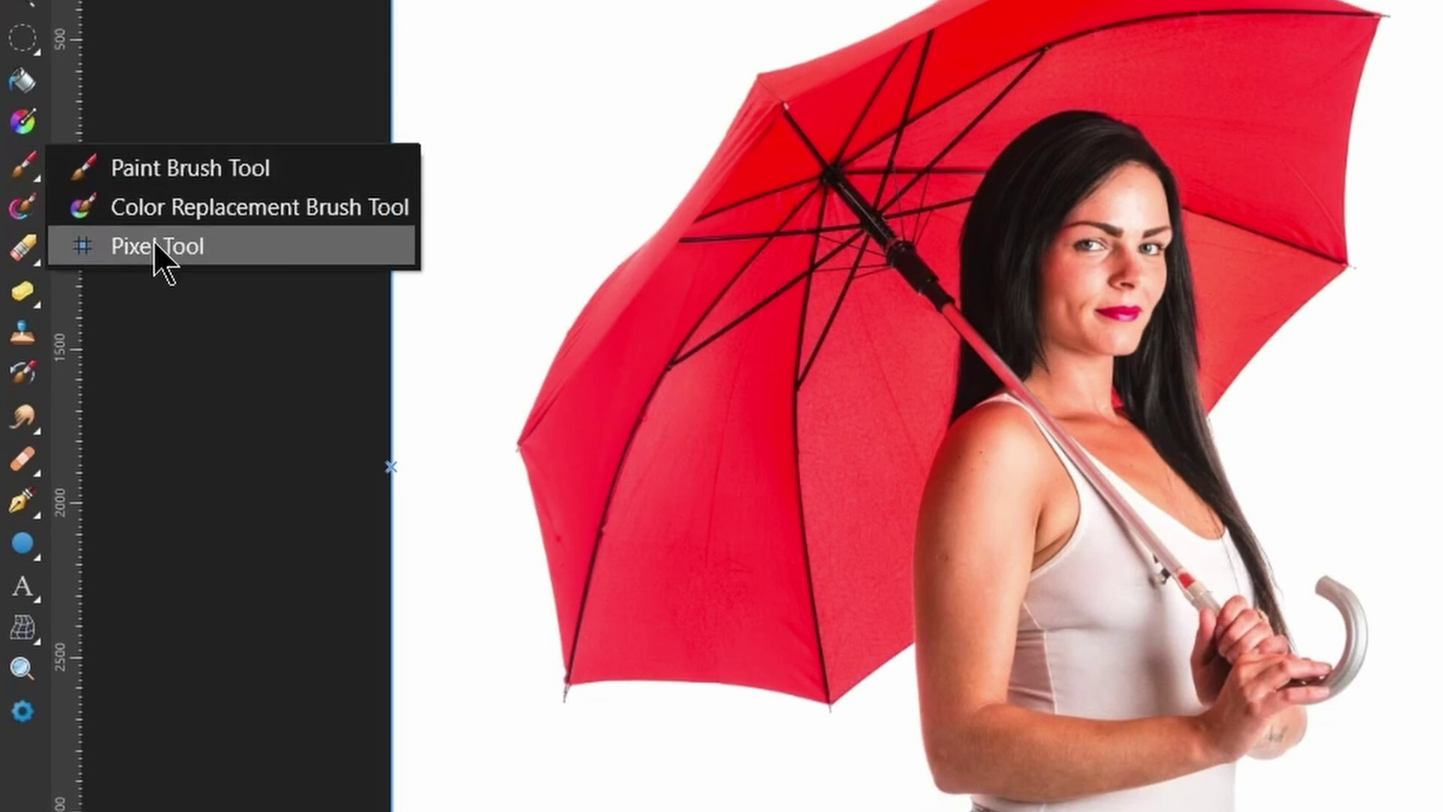
click(226, 205)
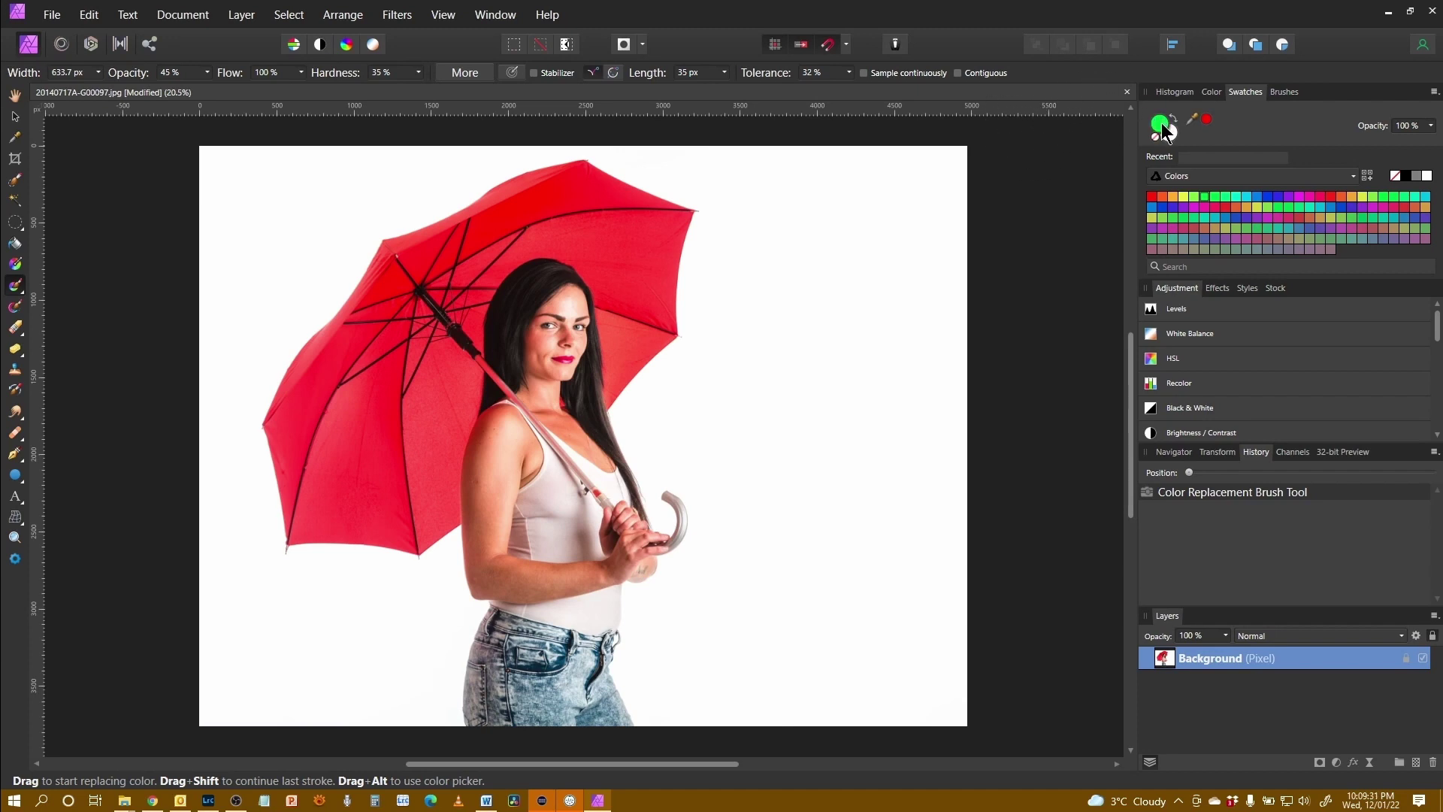
Set the brush colour to purple and enlarge it to 838.1 px, undoing the test strokes
click(1289, 196)
mouse_move(338, 264)
mouse_down()
mouse_move(373, 323)
mouse_move(396, 312)
mouse_move(381, 338)
mouse_move(405, 318)
mouse_move(374, 309)
mouse_up()
key(ctrl+z)
key(])
key(ctrl+z)
drag(462, 349, 469, 353)
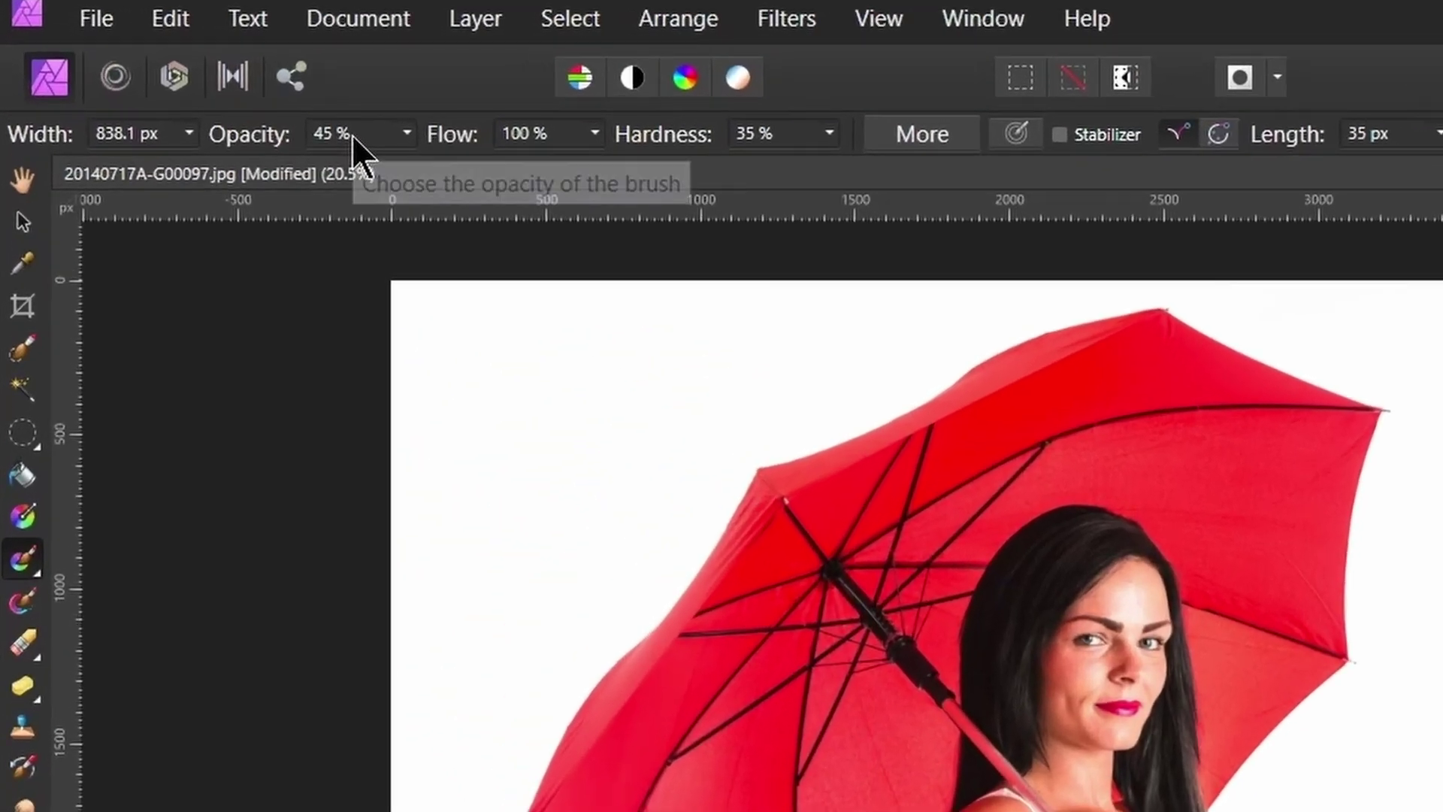
Set the brush opacity to 100% and its hardness to about 80%
click(400, 134)
drag(411, 165, 575, 197)
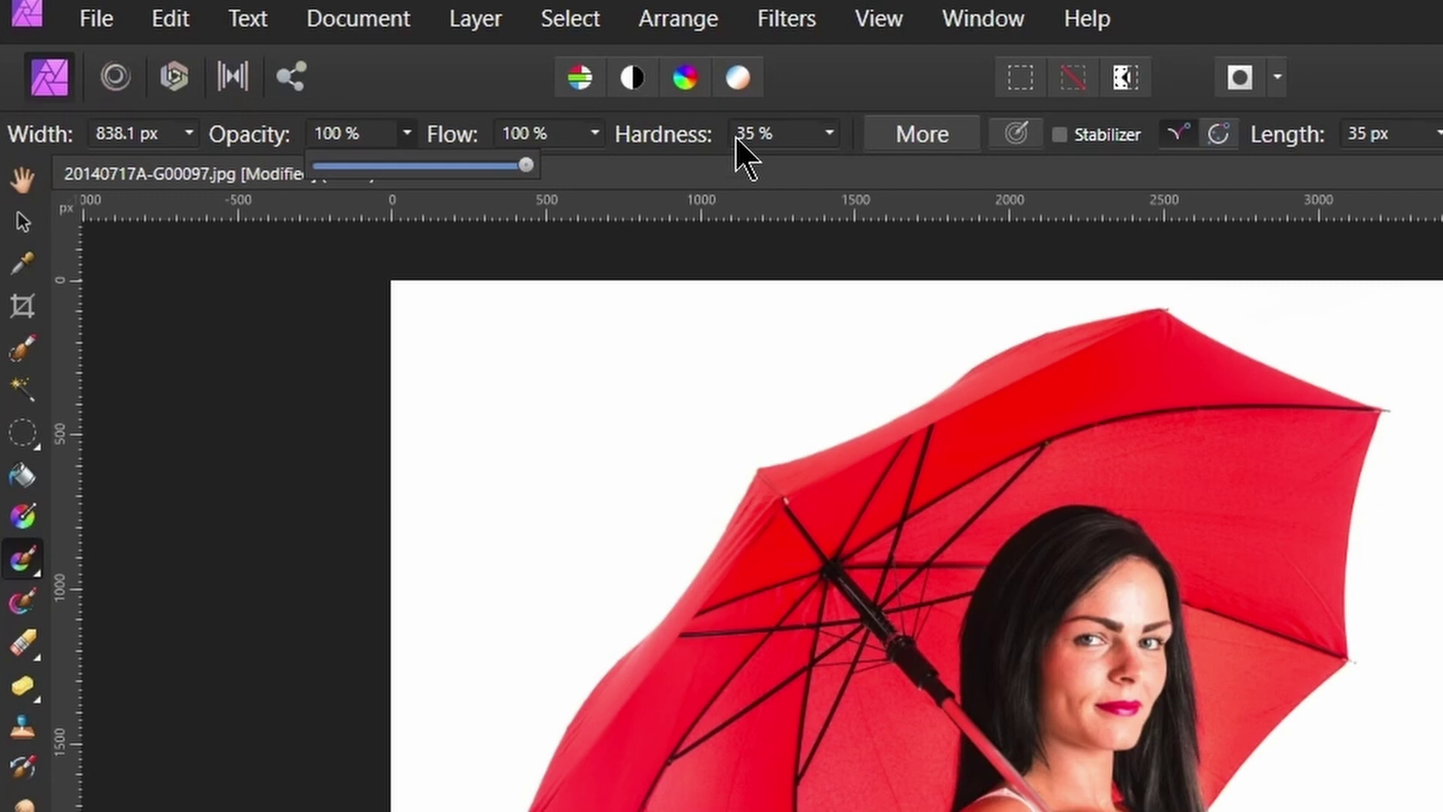
click(833, 133)
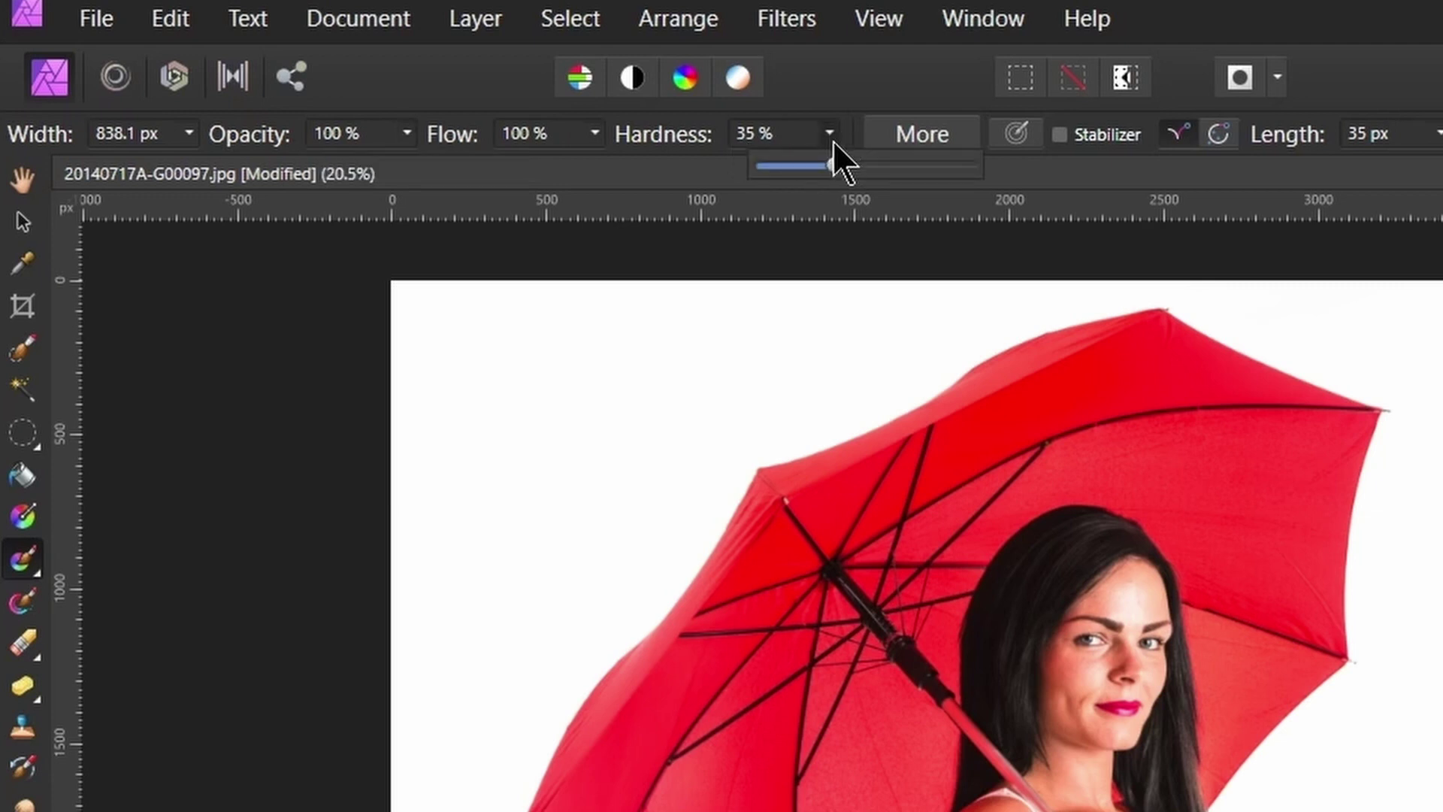
drag(837, 165, 973, 192)
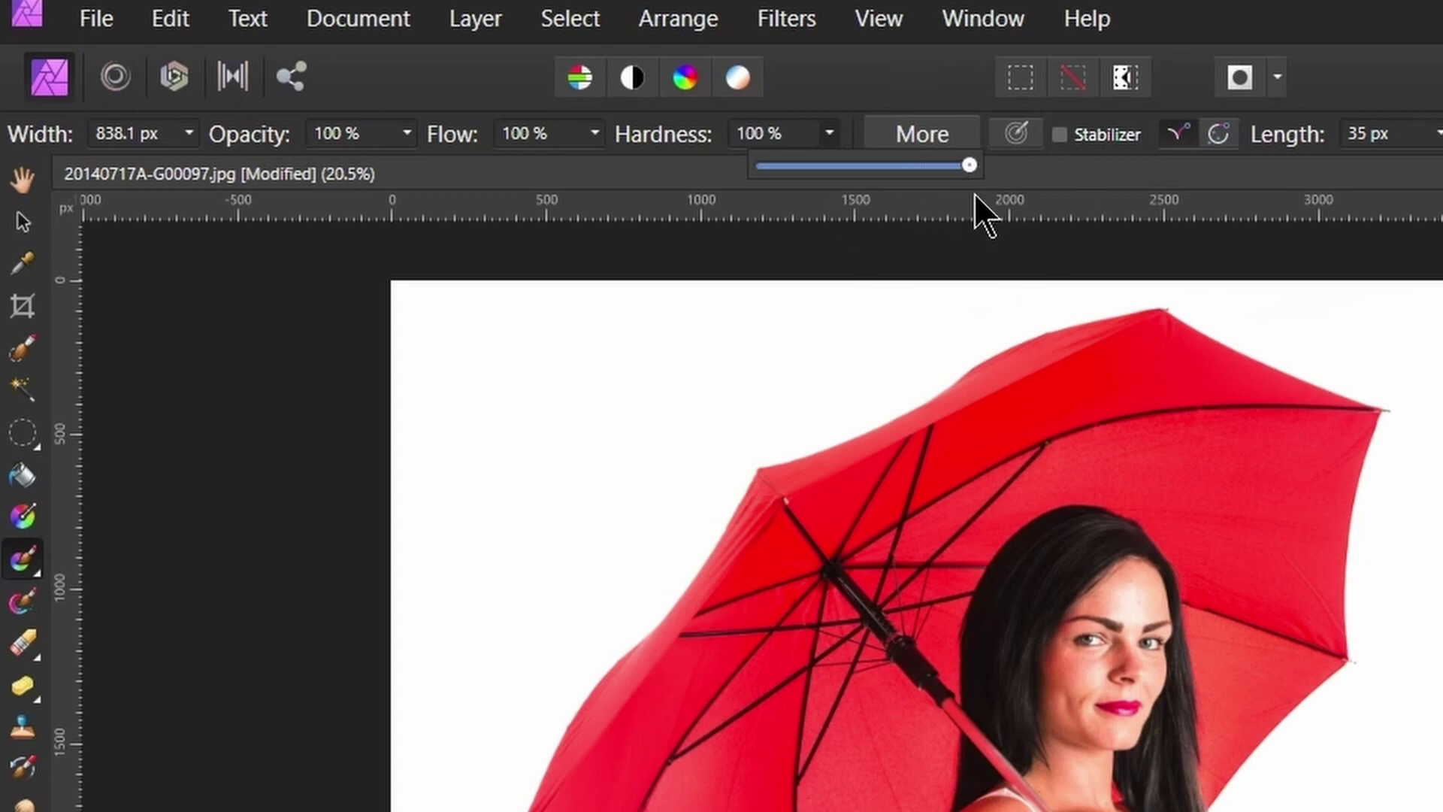
drag(973, 193, 927, 188)
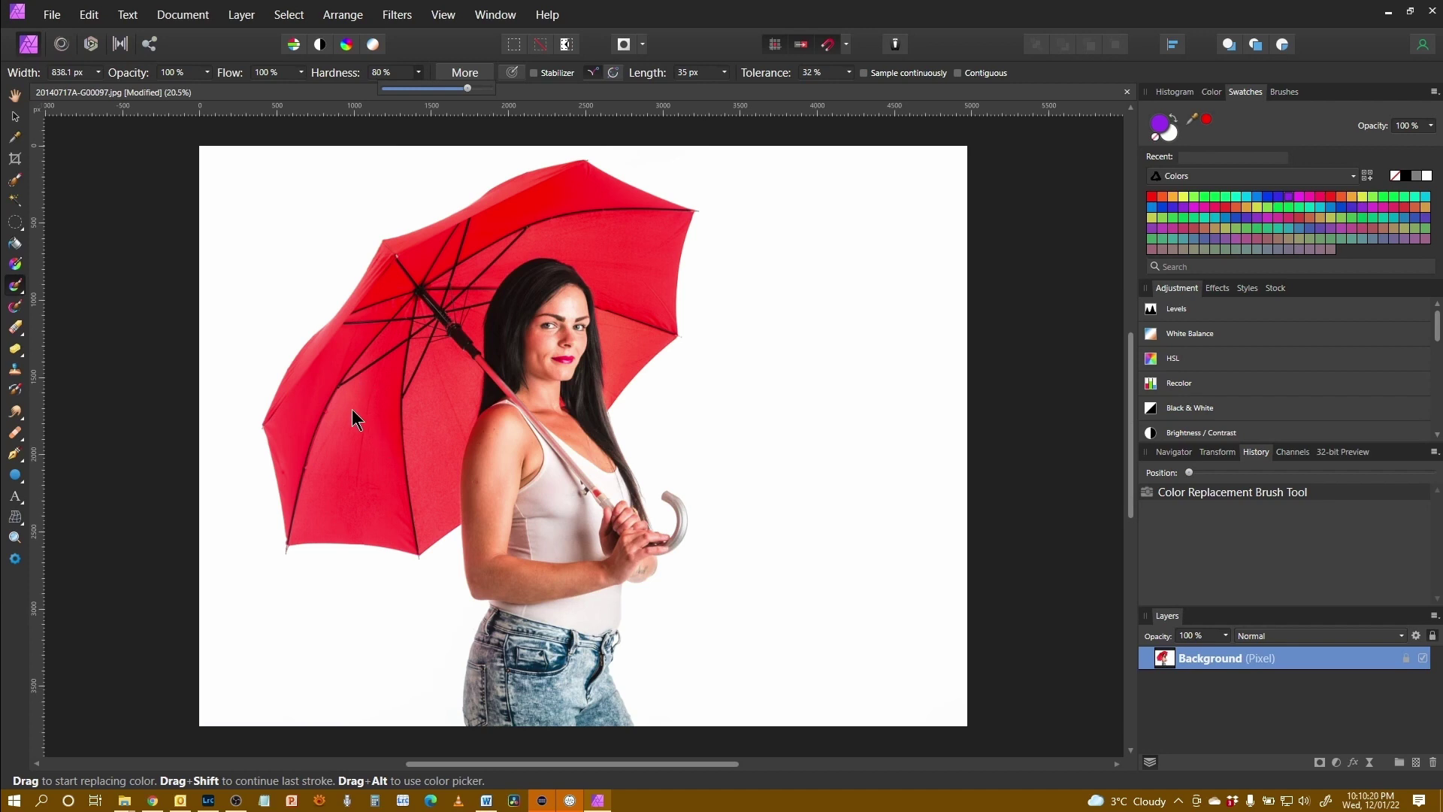
mouse_move(354, 434)
mouse_down()
mouse_move(324, 494)
mouse_move(391, 509)
mouse_move(409, 483)
mouse_move(413, 497)
mouse_move(405, 432)
mouse_move(429, 406)
mouse_move(408, 382)
mouse_move(367, 378)
mouse_move(319, 451)
mouse_move(312, 424)
mouse_move(374, 294)
mouse_up()
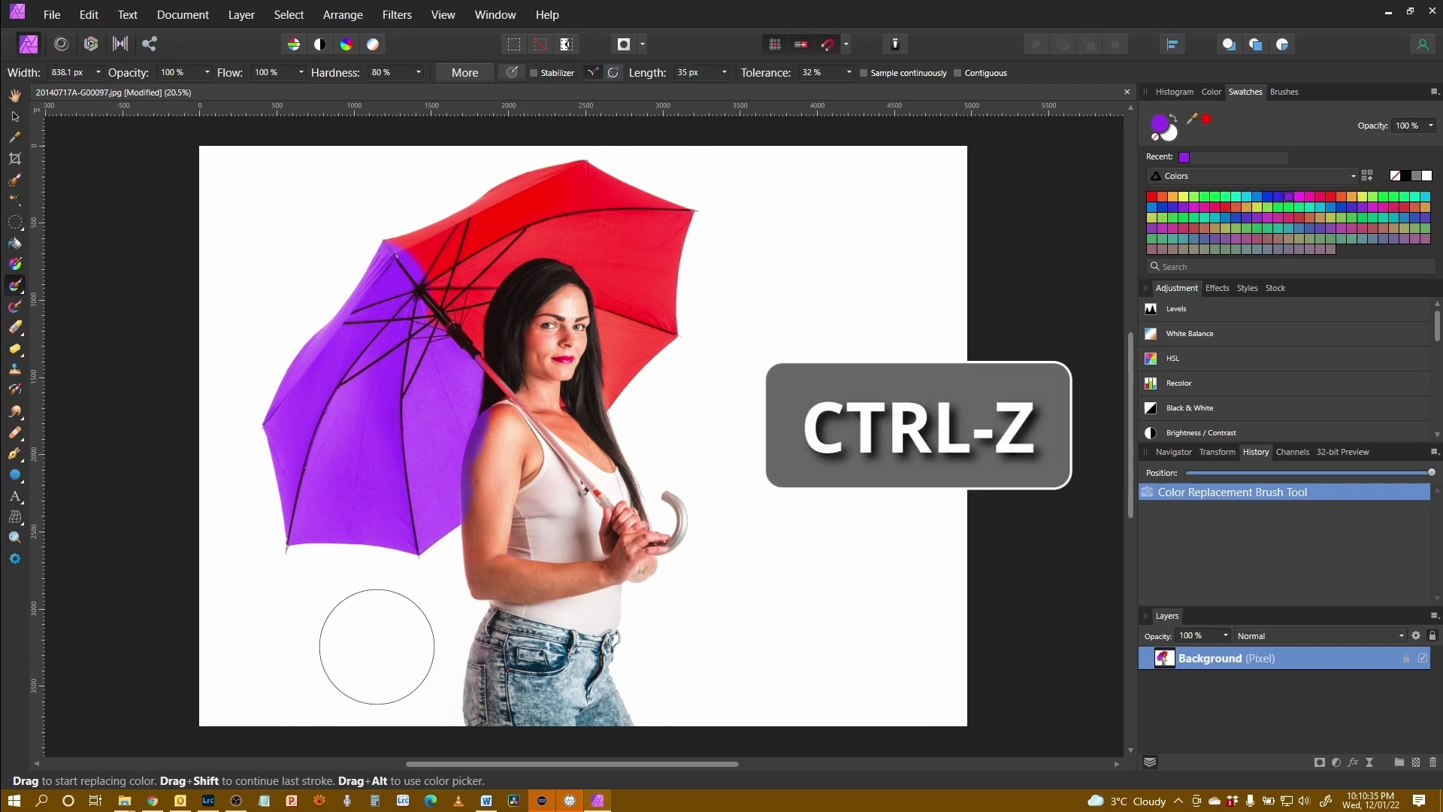
key(ctrl+z)
drag(460, 398, 465, 394)
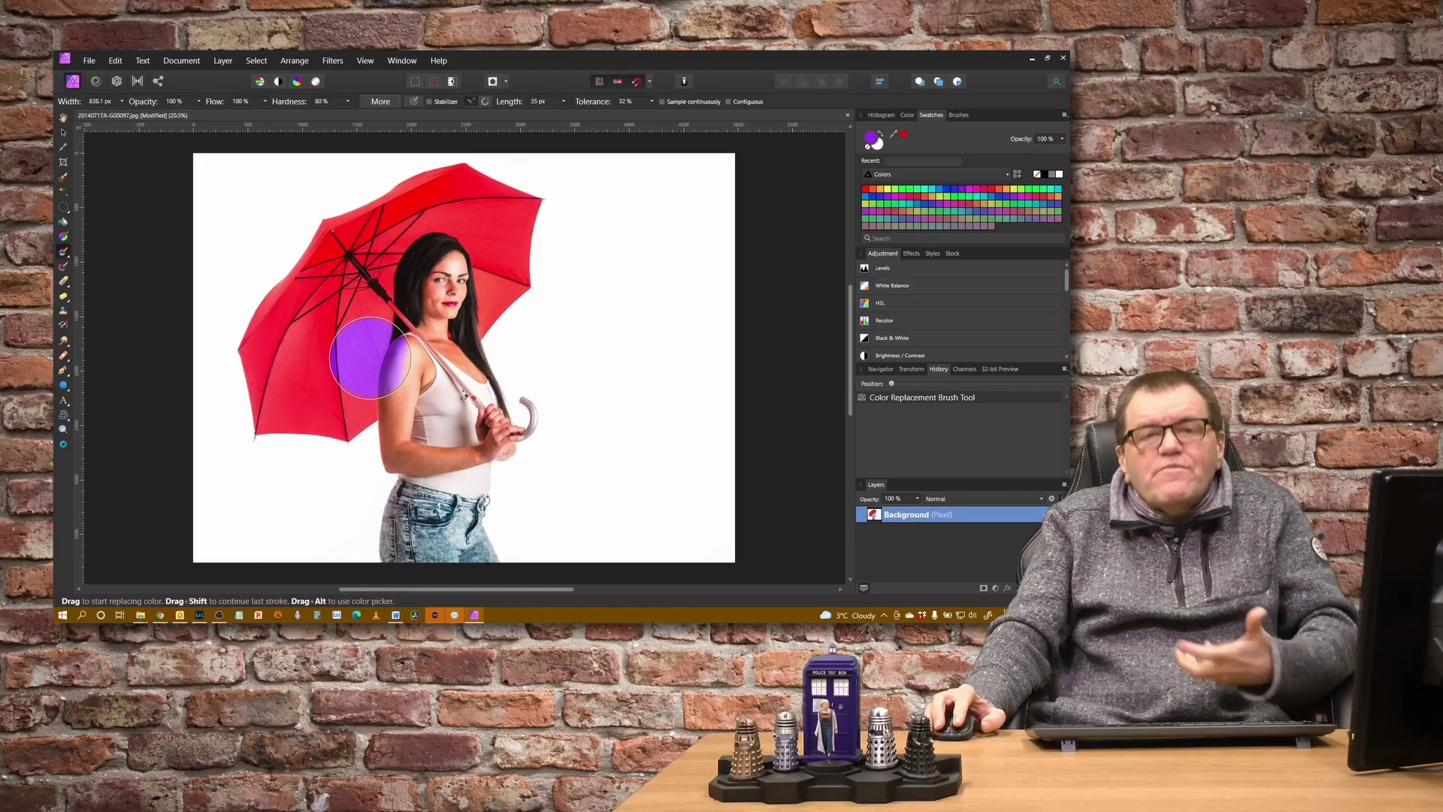
key(ctrl+z)
drag(370, 357, 363, 324)
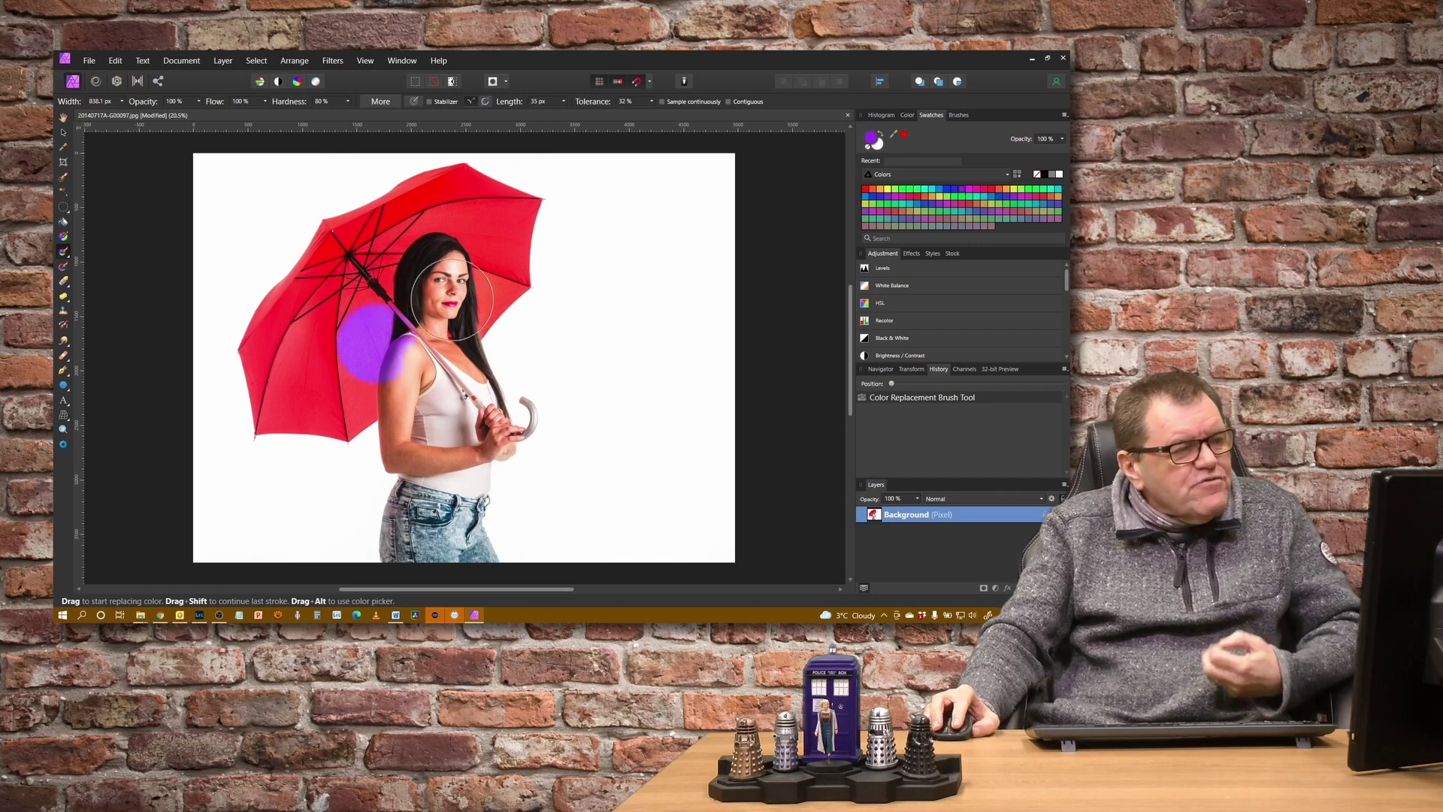
key(ctrl+z)
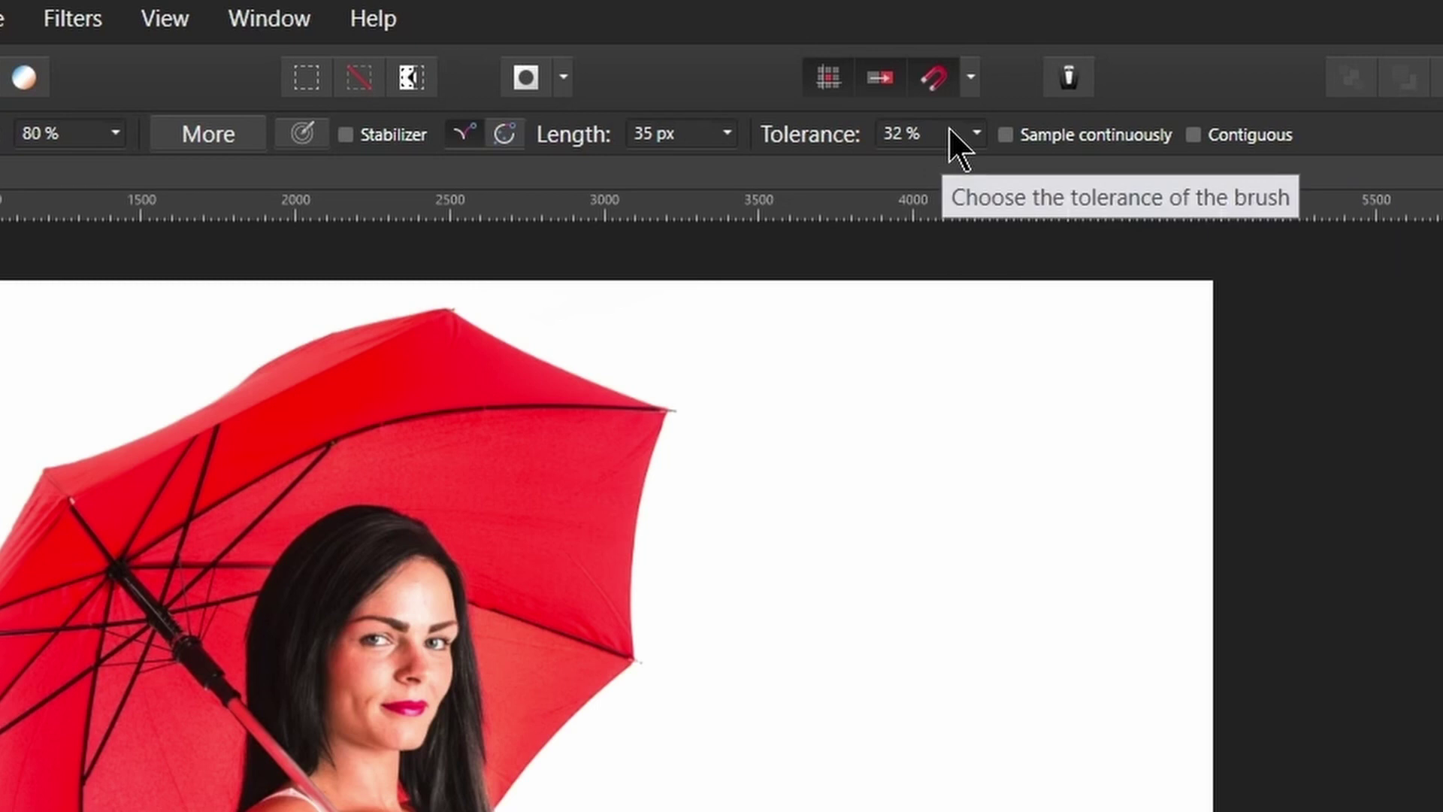
Lower the tolerance and test-paint purple over the umbrella's lower-left area
click(977, 133)
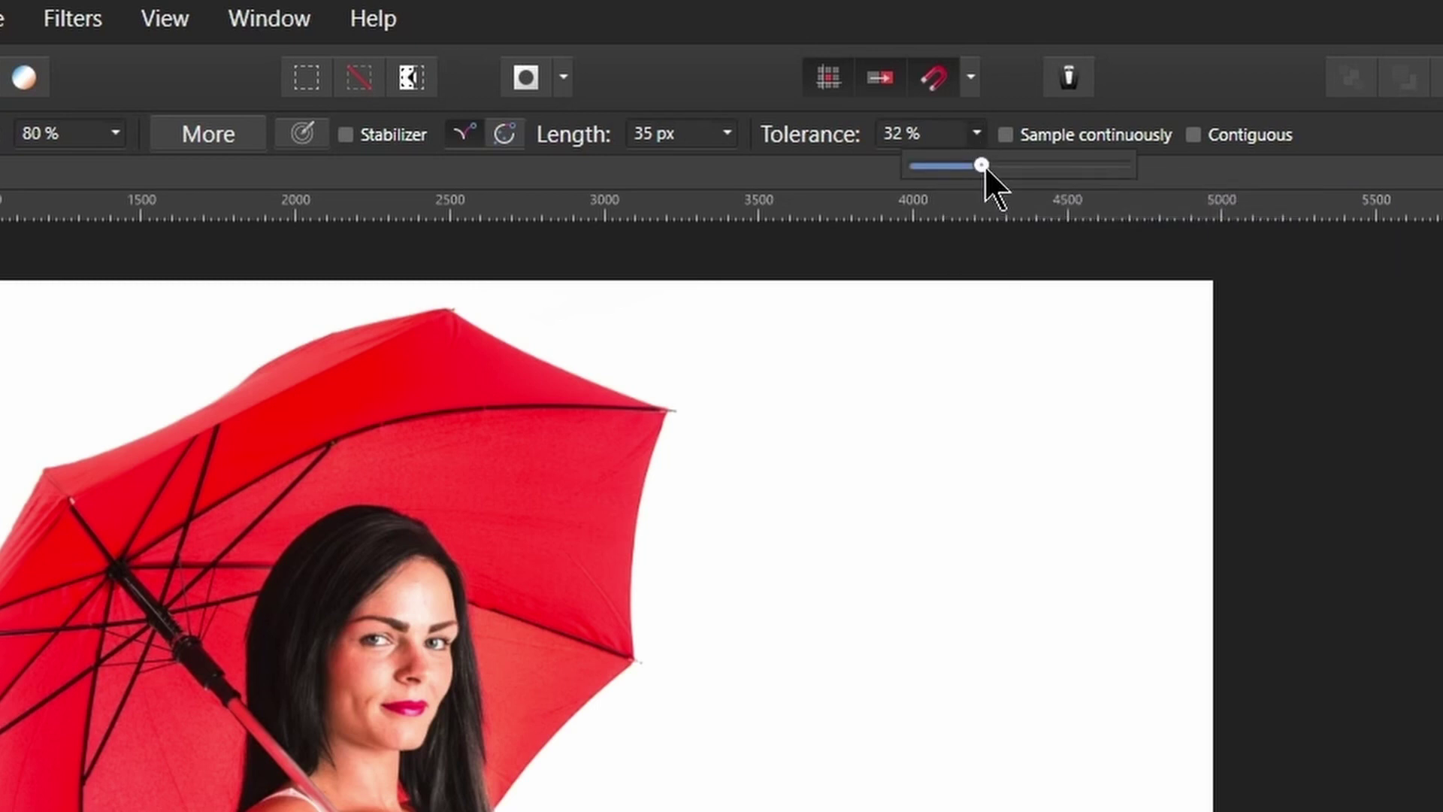
drag(984, 165, 966, 159)
mouse_move(102, 784)
mouse_down()
mouse_move(116, 811)
mouse_move(135, 811)
mouse_up()
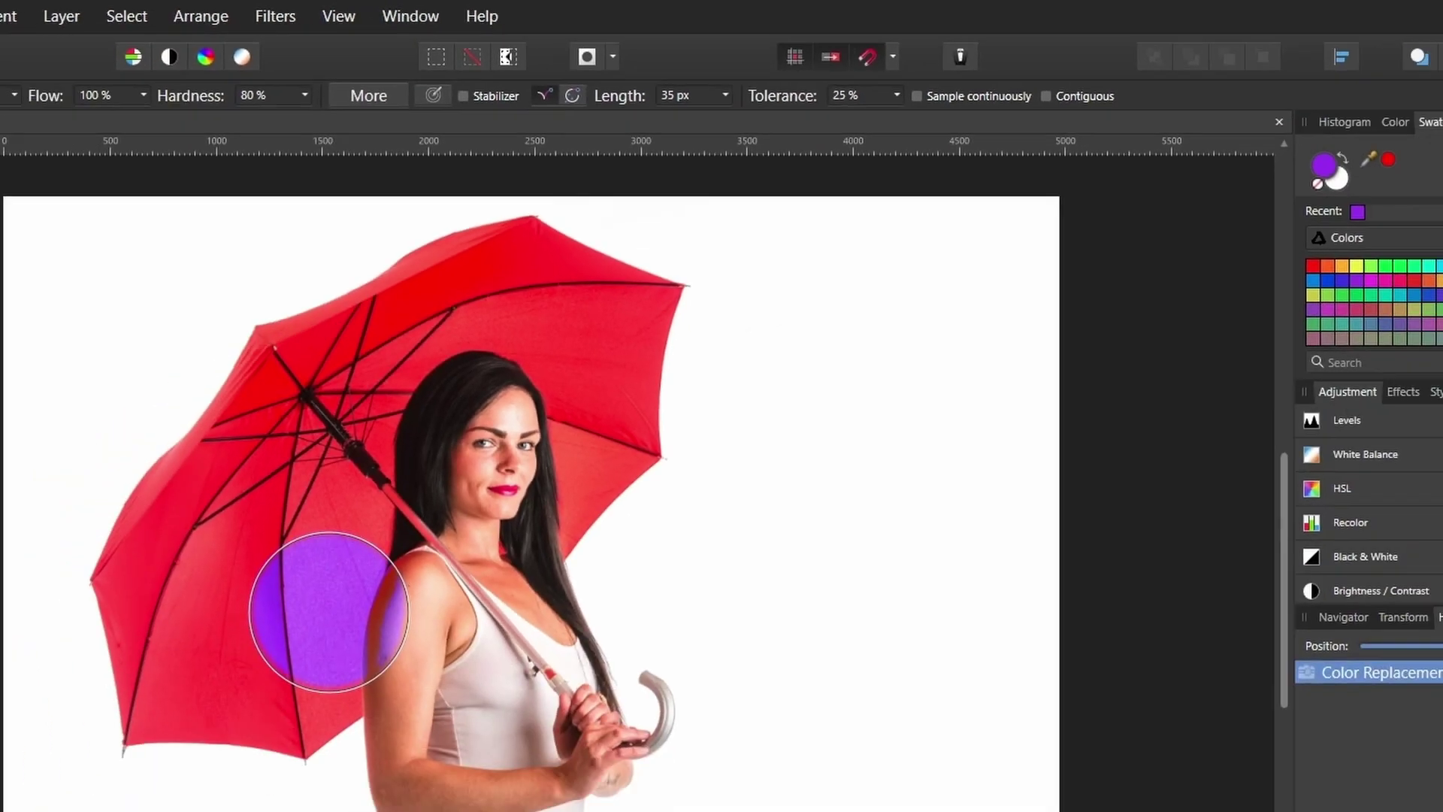
mouse_move(428, 490)
mouse_down()
mouse_move(426, 382)
mouse_move(440, 397)
mouse_move(410, 496)
mouse_up()
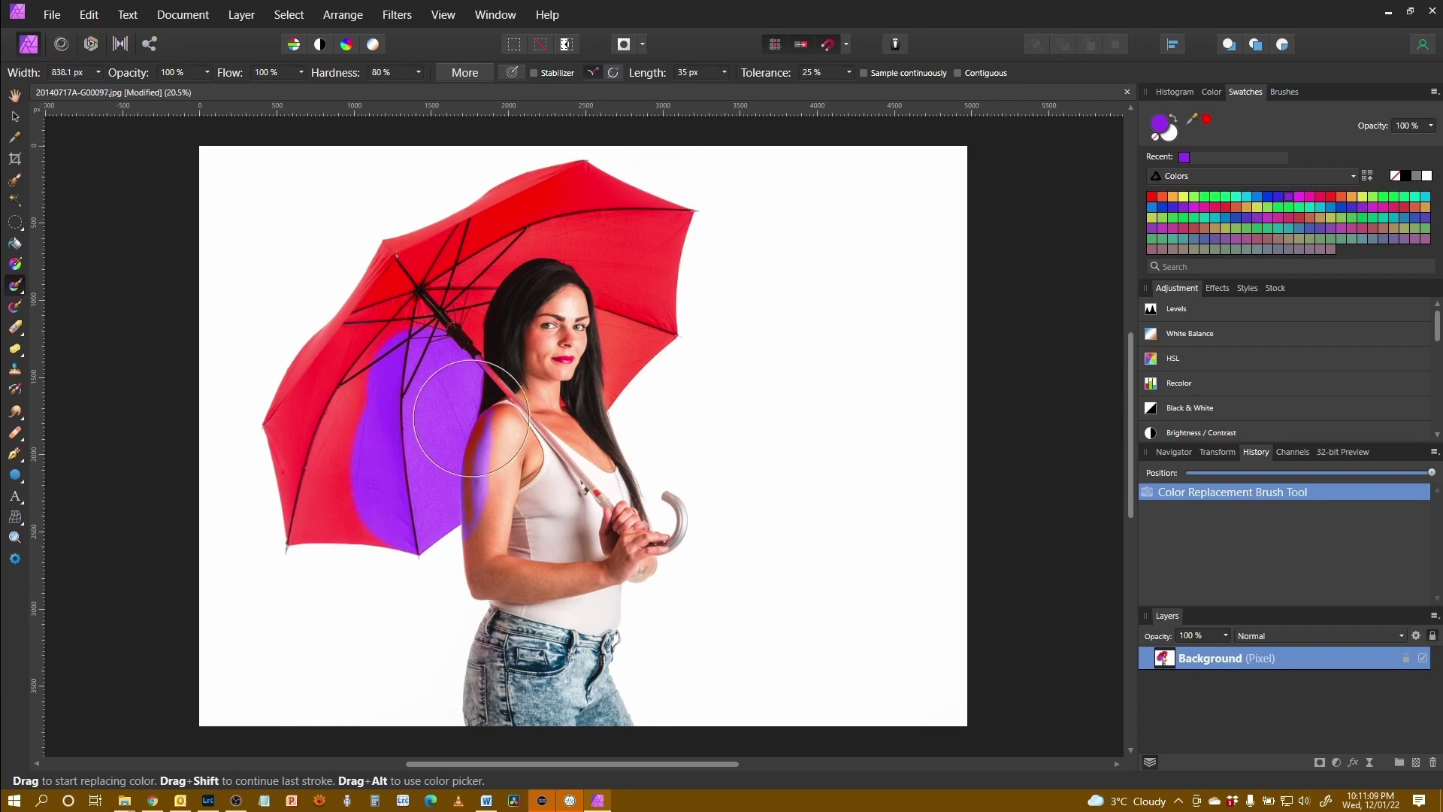
mouse_move(451, 483)
mouse_down()
mouse_move(386, 573)
mouse_move(391, 532)
mouse_up()
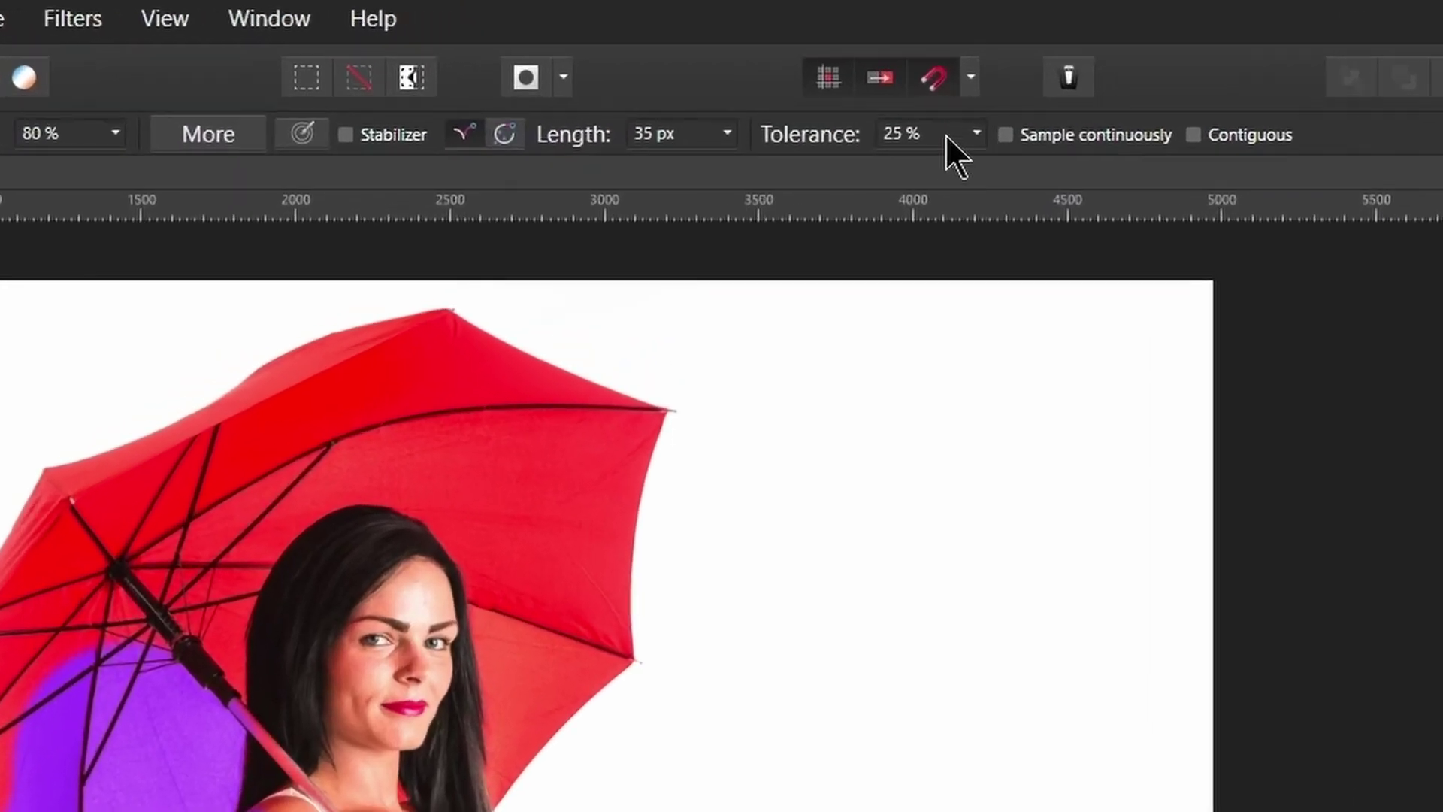
Set the tolerance to 20% and undo the purple recolouring
click(977, 134)
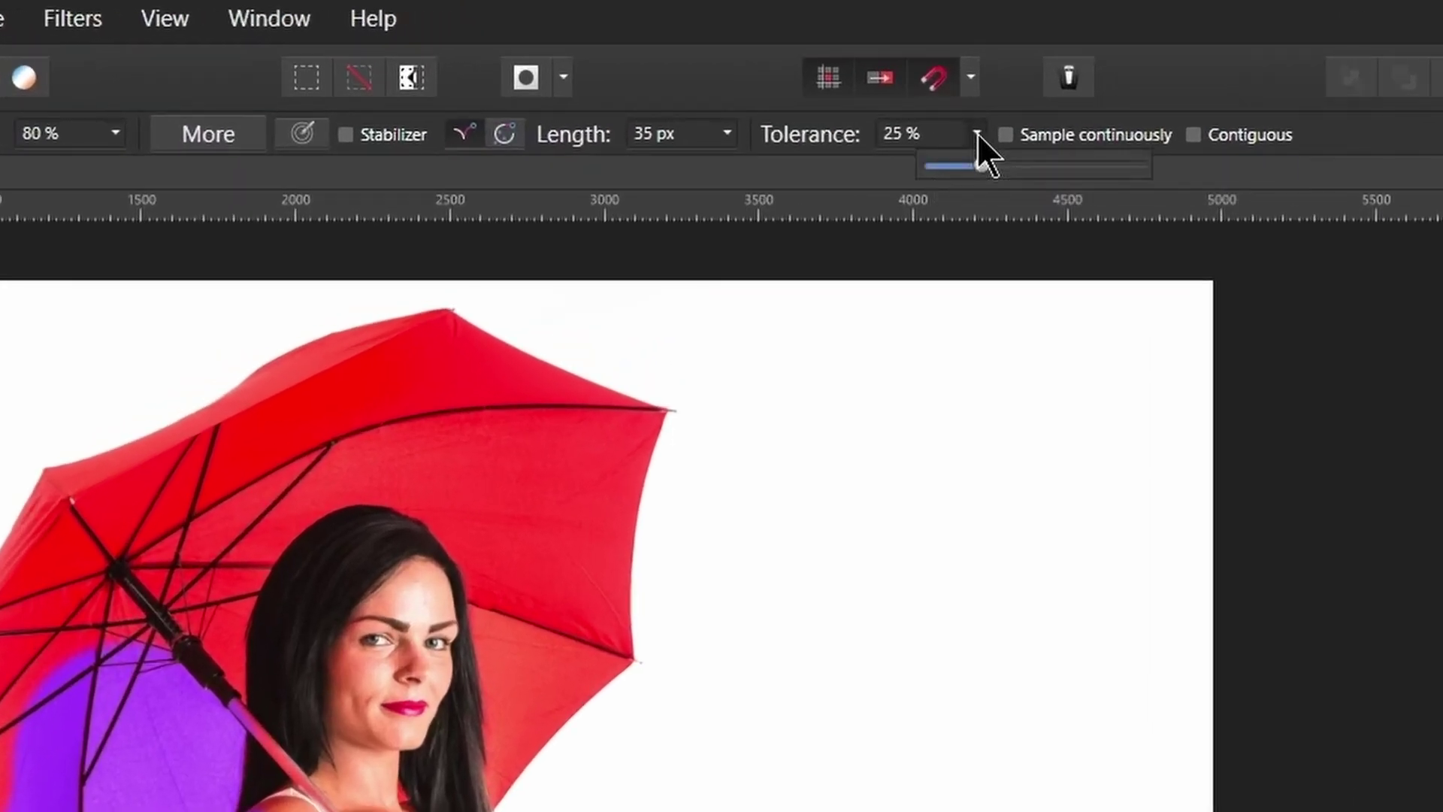
drag(988, 166, 971, 166)
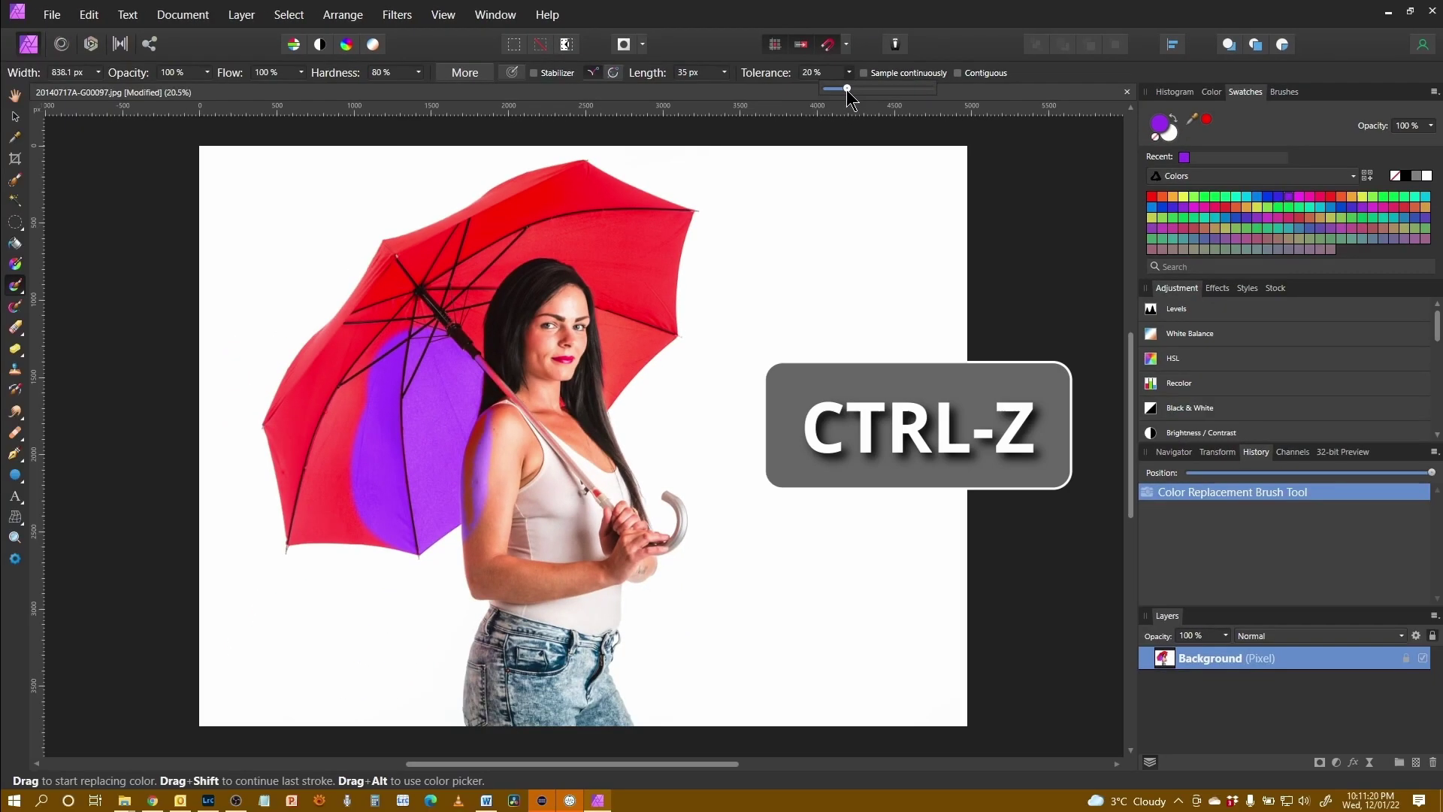
key(ctrl+z)
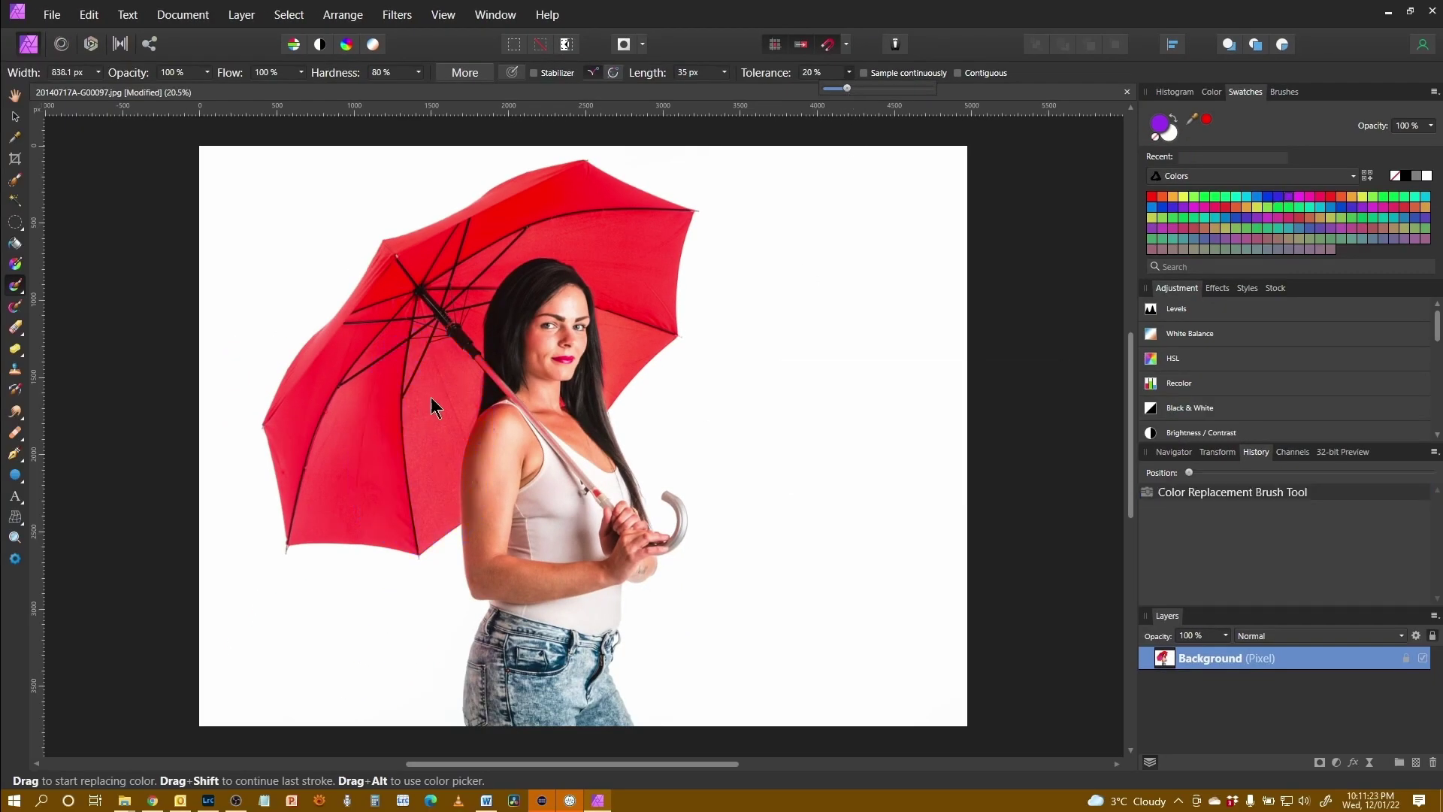
mouse_move(430, 396)
mouse_down()
mouse_move(424, 489)
mouse_move(431, 369)
mouse_up()
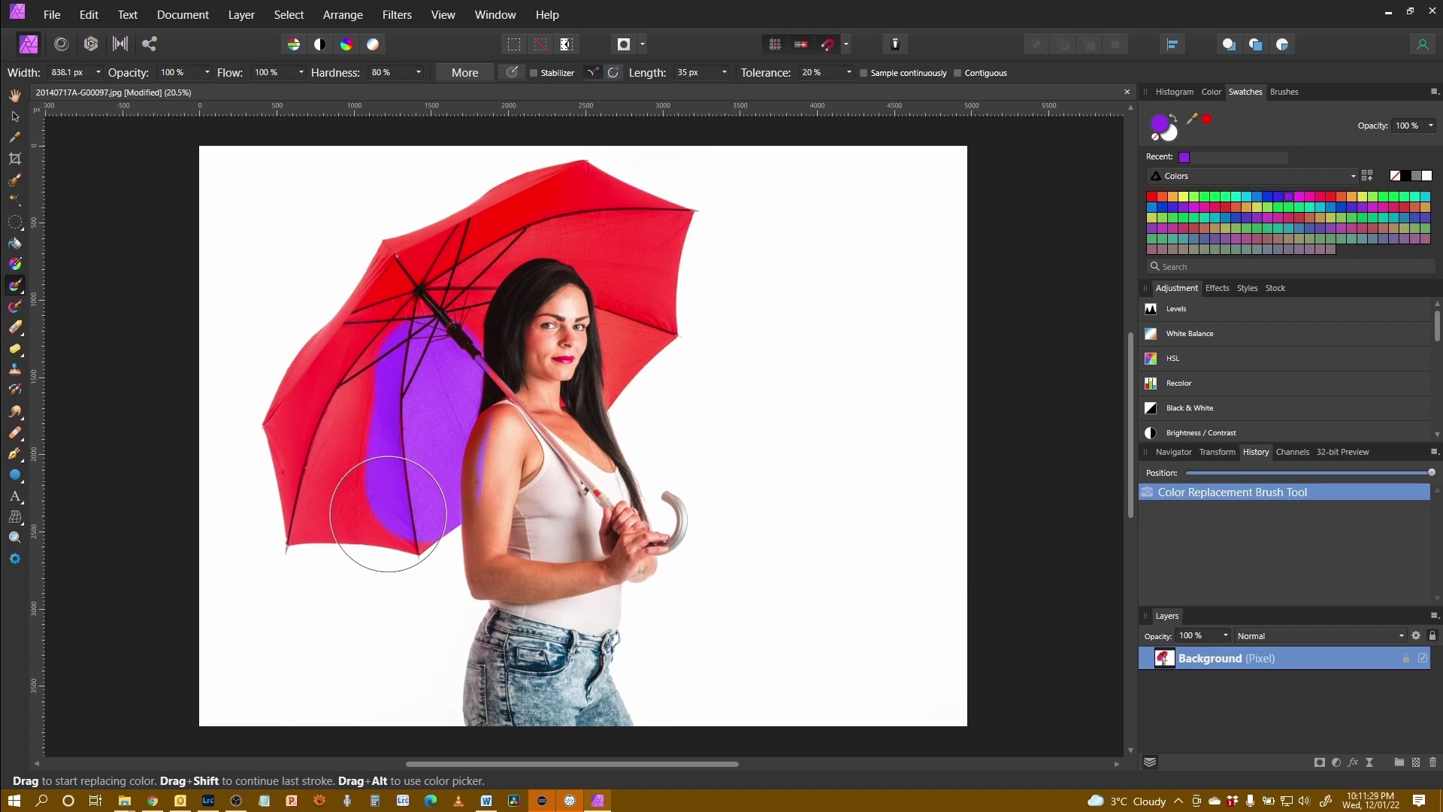
drag(388, 513, 381, 532)
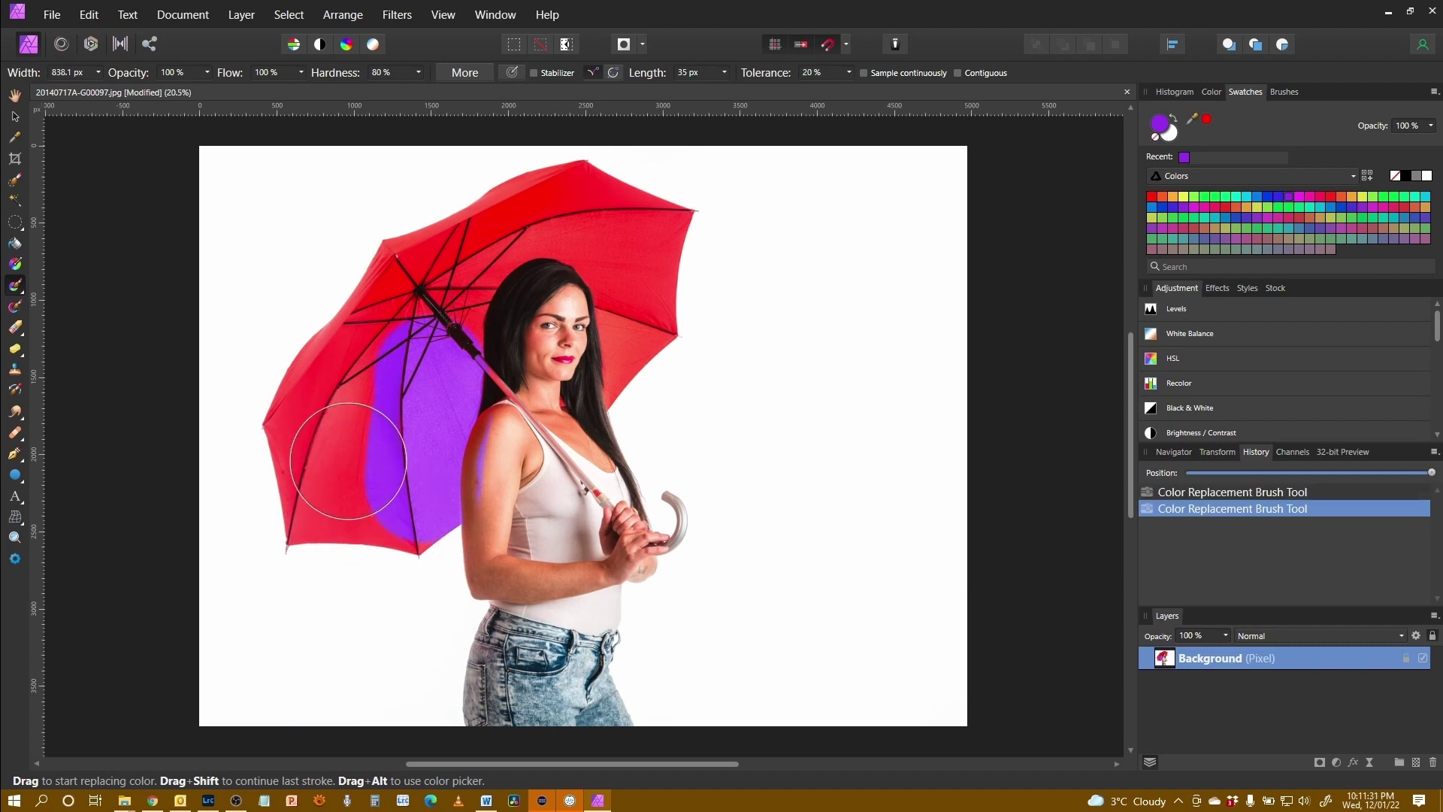
mouse_move(352, 519)
mouse_down()
mouse_move(354, 499)
mouse_move(322, 468)
mouse_move(342, 451)
mouse_move(323, 516)
mouse_move(349, 543)
mouse_up()
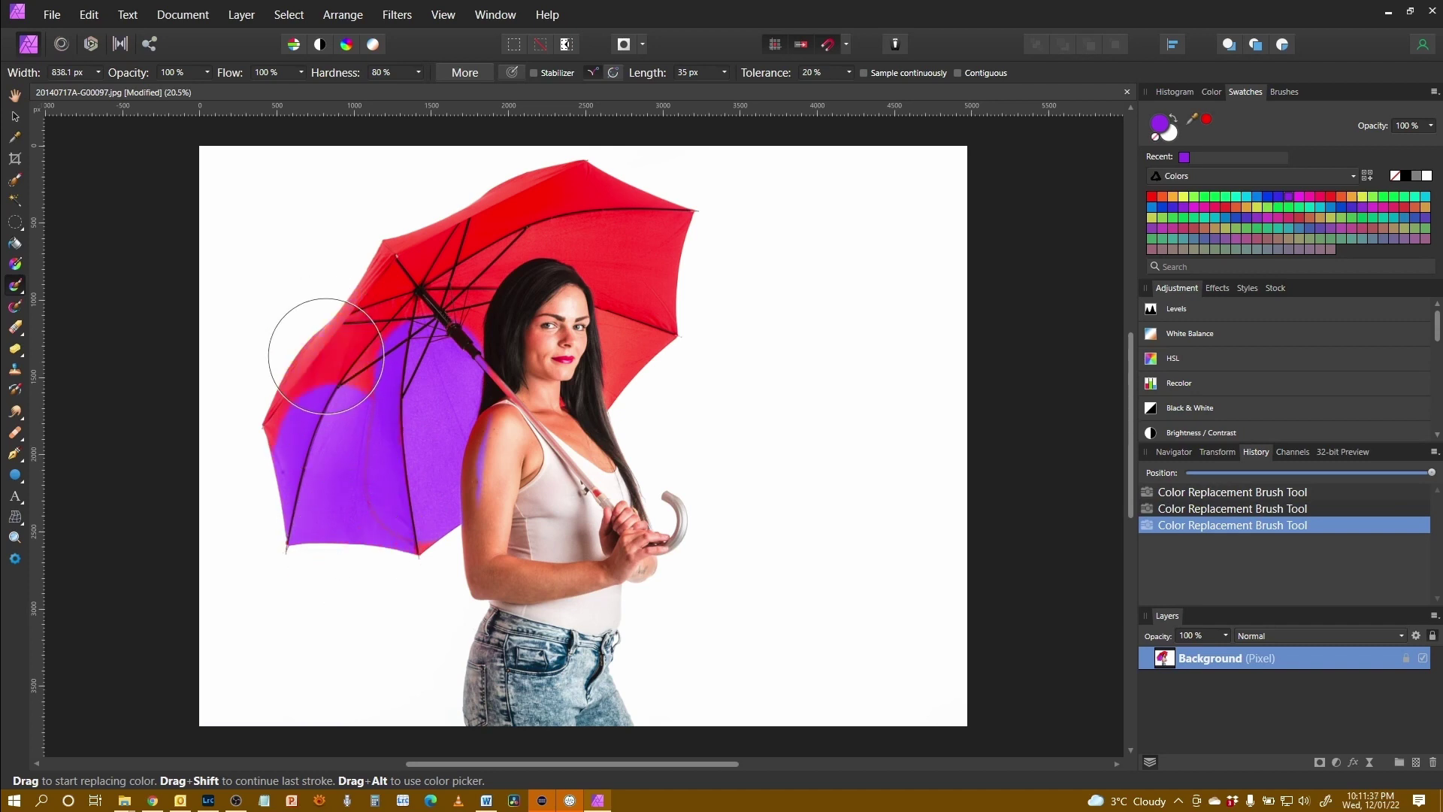
mouse_move(326, 356)
mouse_down()
mouse_move(297, 387)
mouse_move(358, 291)
mouse_move(300, 342)
mouse_up()
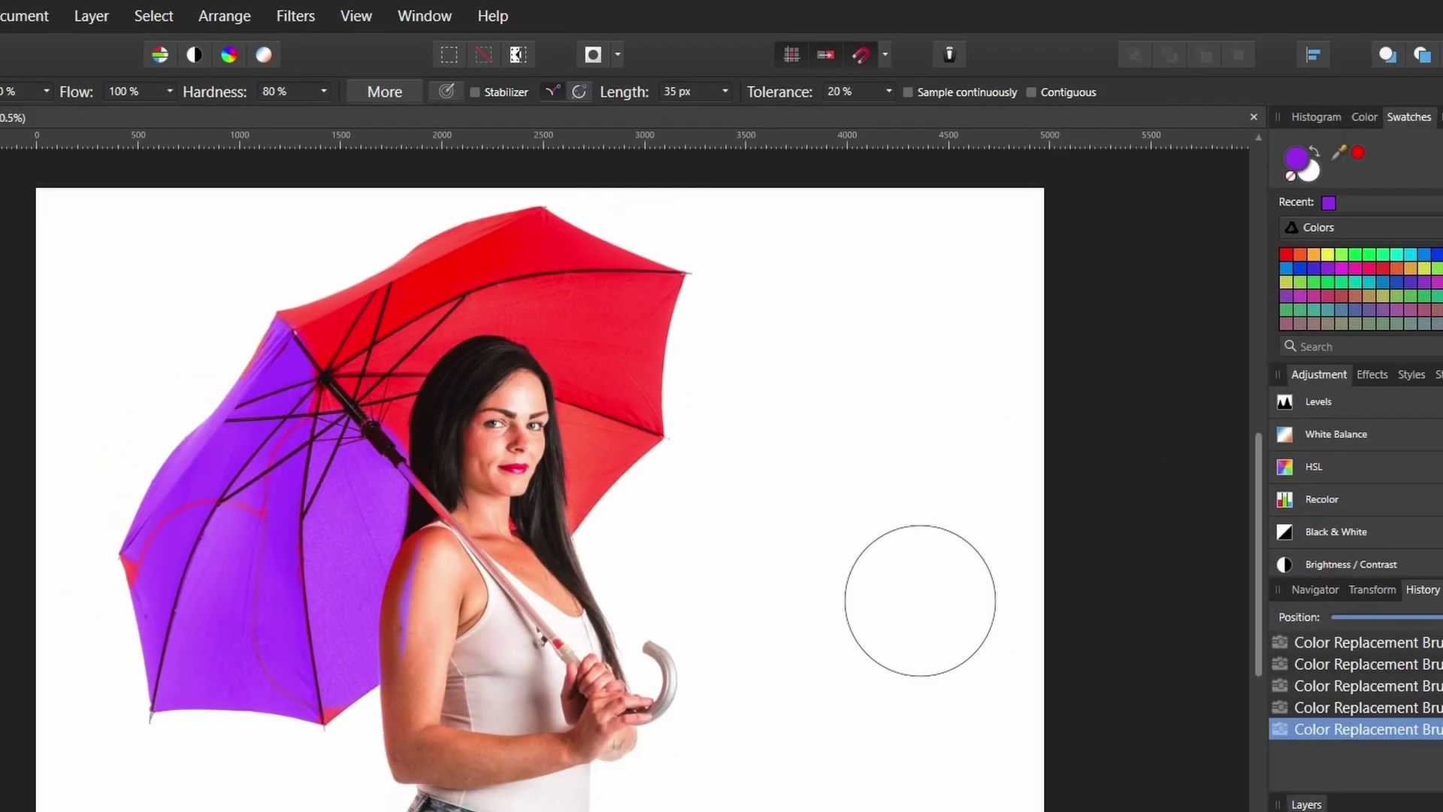
key(ctrl+z)
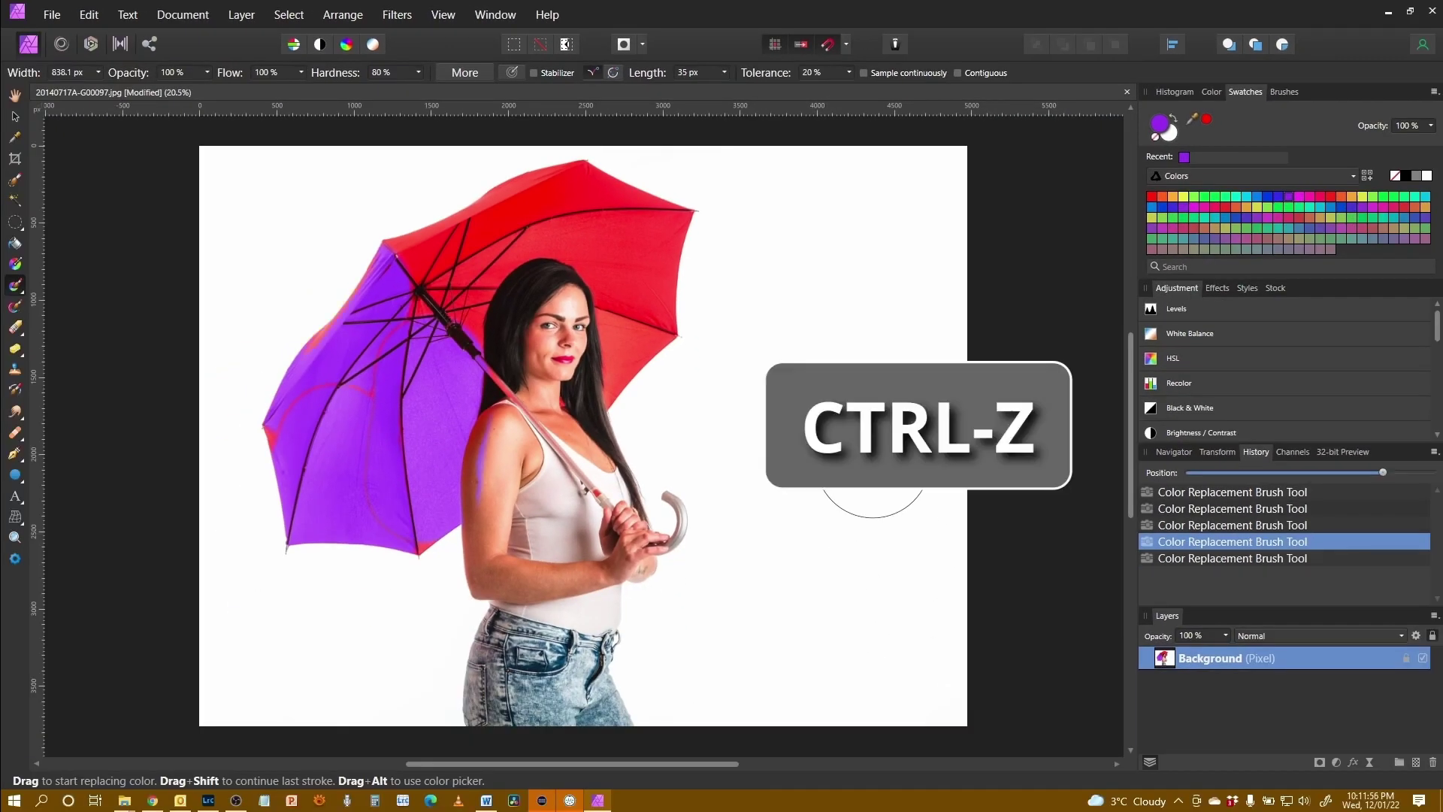
key(ctrl+z)
key(ctrl+z)
key(ctrl+z)
key(ctrl+z)
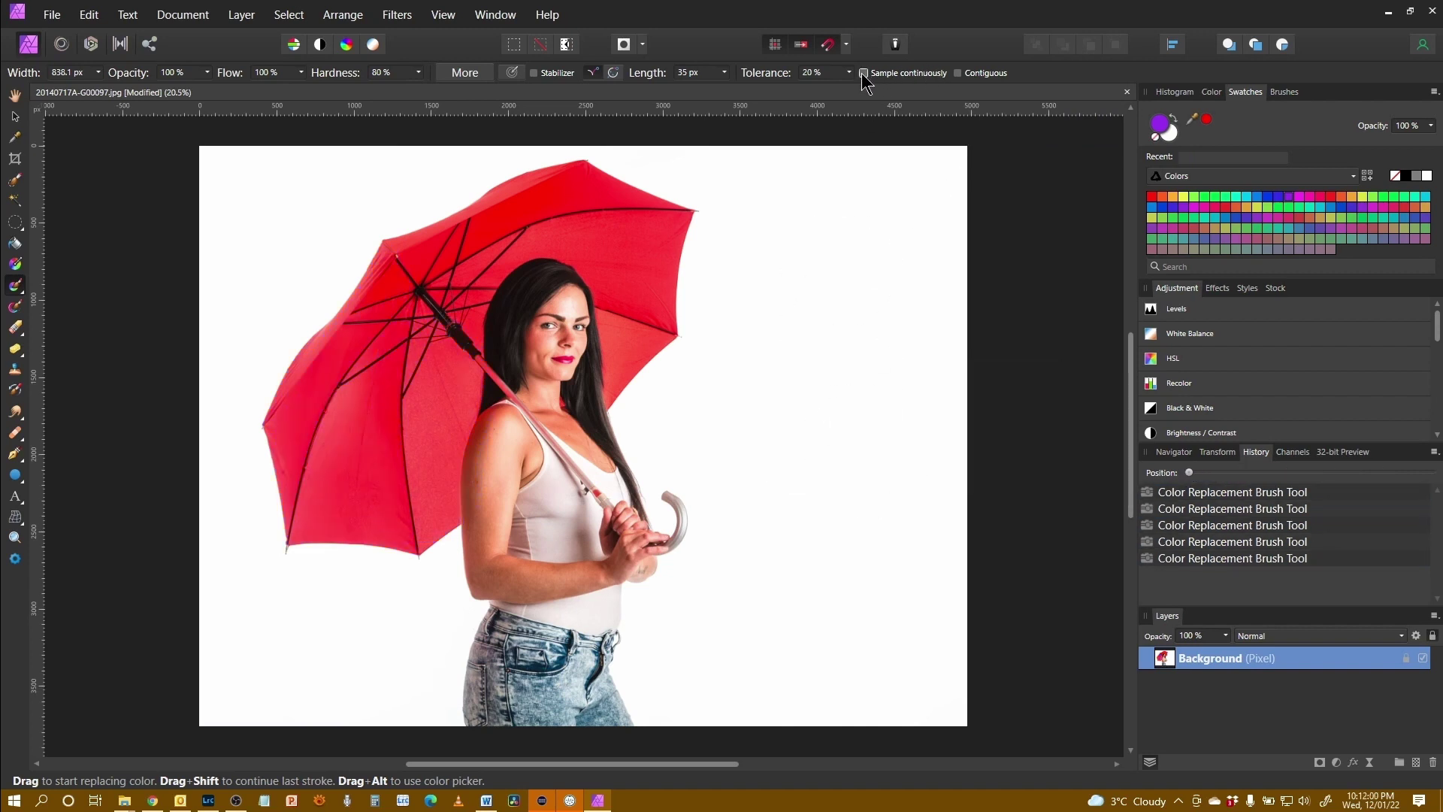
Test purple strokes along the umbrella's left edge, undo them, then repaint the lower-left panel
mouse_move(467, 520)
mouse_down()
mouse_move(409, 442)
mouse_move(418, 419)
mouse_move(355, 486)
mouse_move(360, 423)
mouse_move(402, 342)
mouse_move(328, 336)
mouse_up()
click(354, 486)
drag(302, 356, 280, 459)
mouse_move(362, 522)
mouse_down()
mouse_move(417, 512)
mouse_move(434, 377)
mouse_up()
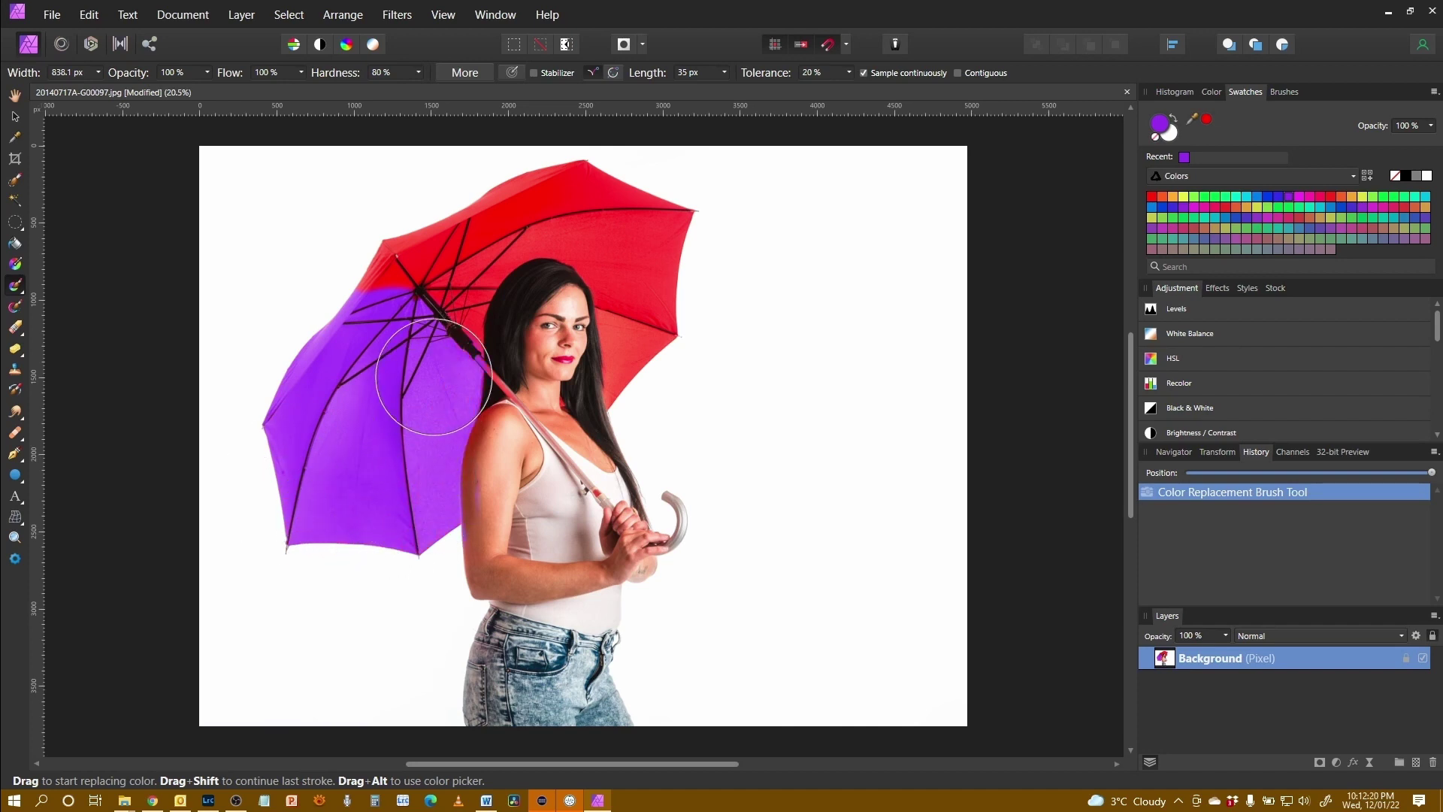
key(ctrl+z)
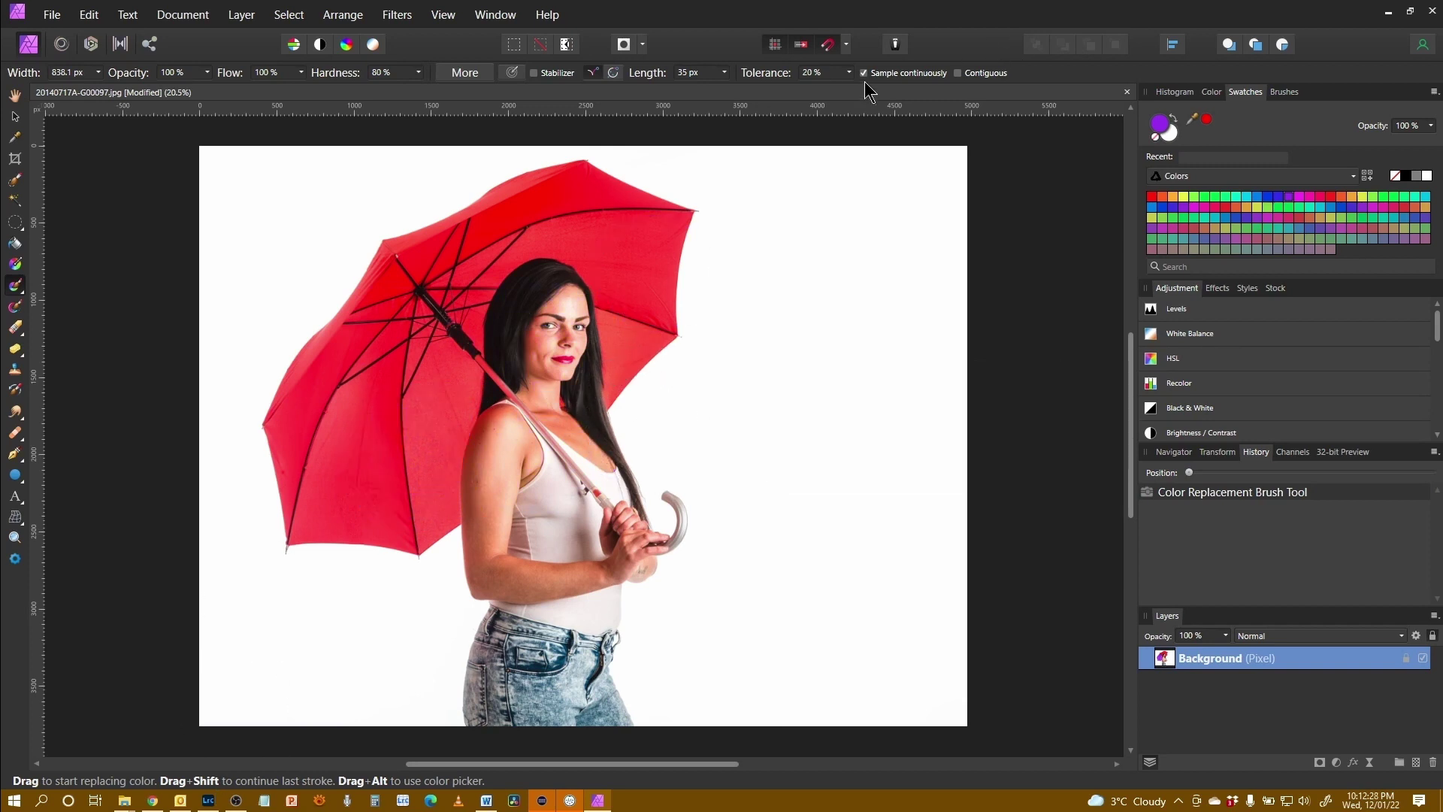
drag(389, 495, 326, 515)
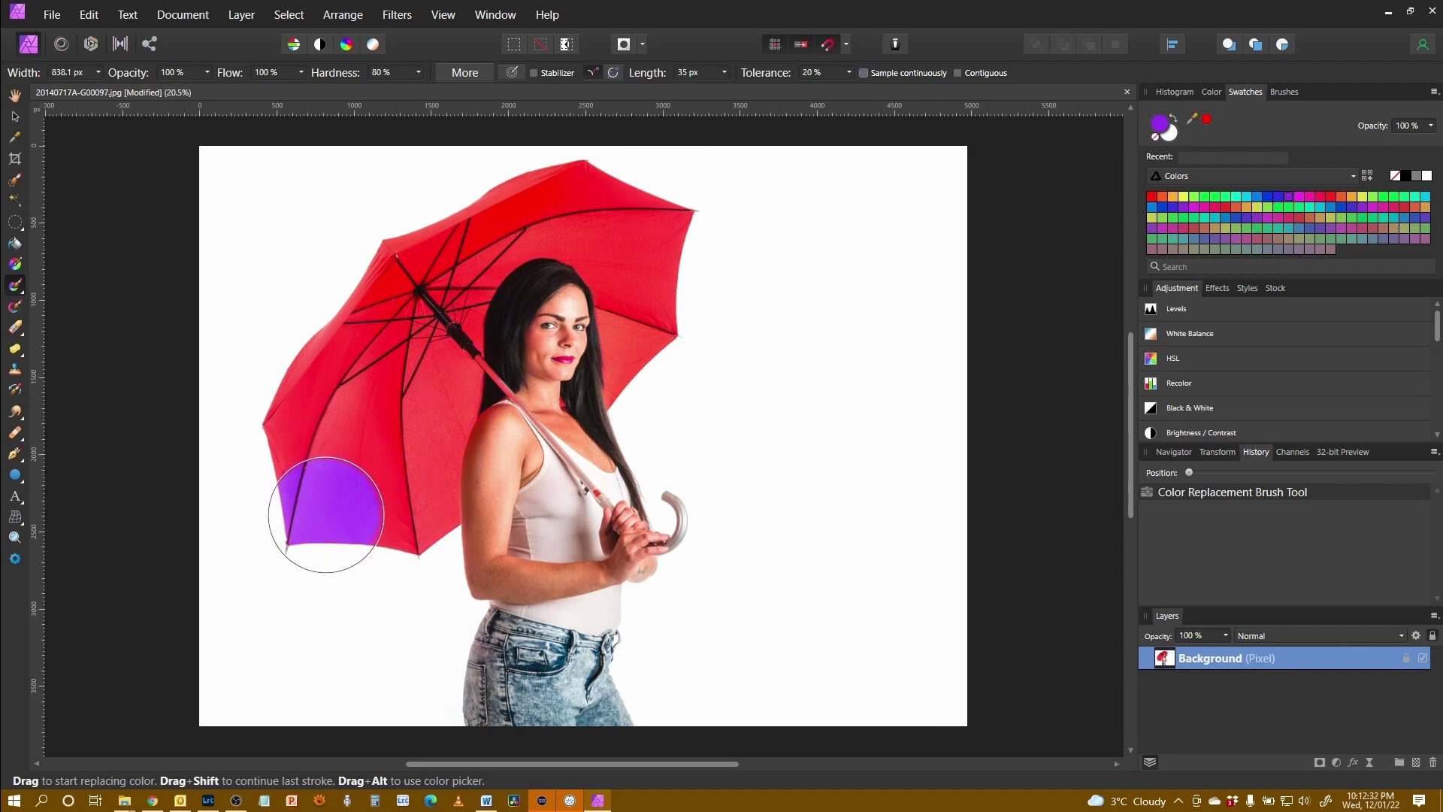
Paint the umbrella's top panel purple and clean up the red fringes on its upper-left edge
key(ctrl+z)
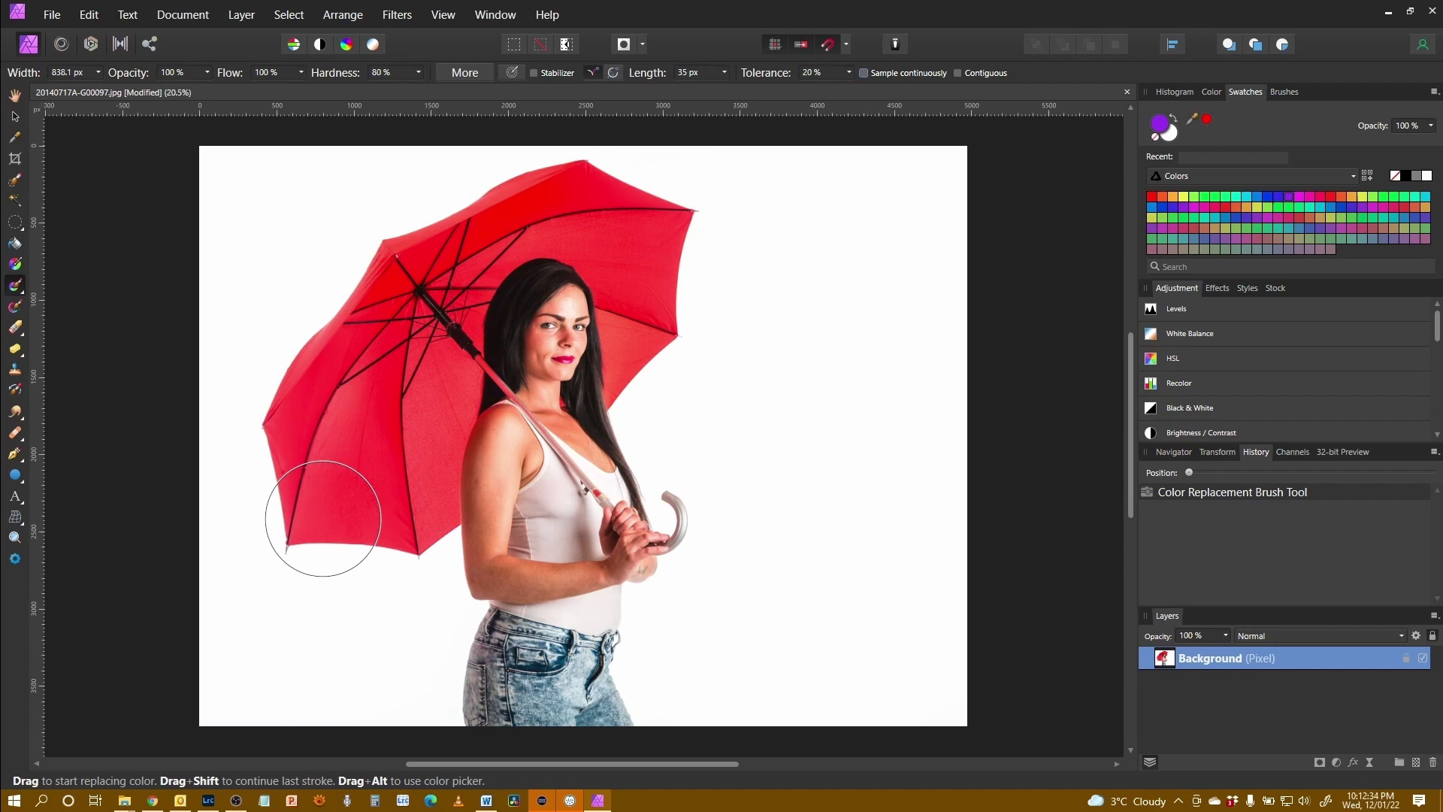
mouse_move(324, 519)
mouse_down()
mouse_move(391, 503)
mouse_move(344, 484)
mouse_move(320, 504)
mouse_move(309, 482)
mouse_move(315, 376)
mouse_move(335, 361)
mouse_move(315, 326)
mouse_move(430, 255)
mouse_move(422, 330)
mouse_move(388, 393)
mouse_move(401, 435)
mouse_move(414, 430)
mouse_move(442, 364)
mouse_move(406, 532)
mouse_up()
key(ctrl+z)
key(ctrl+z)
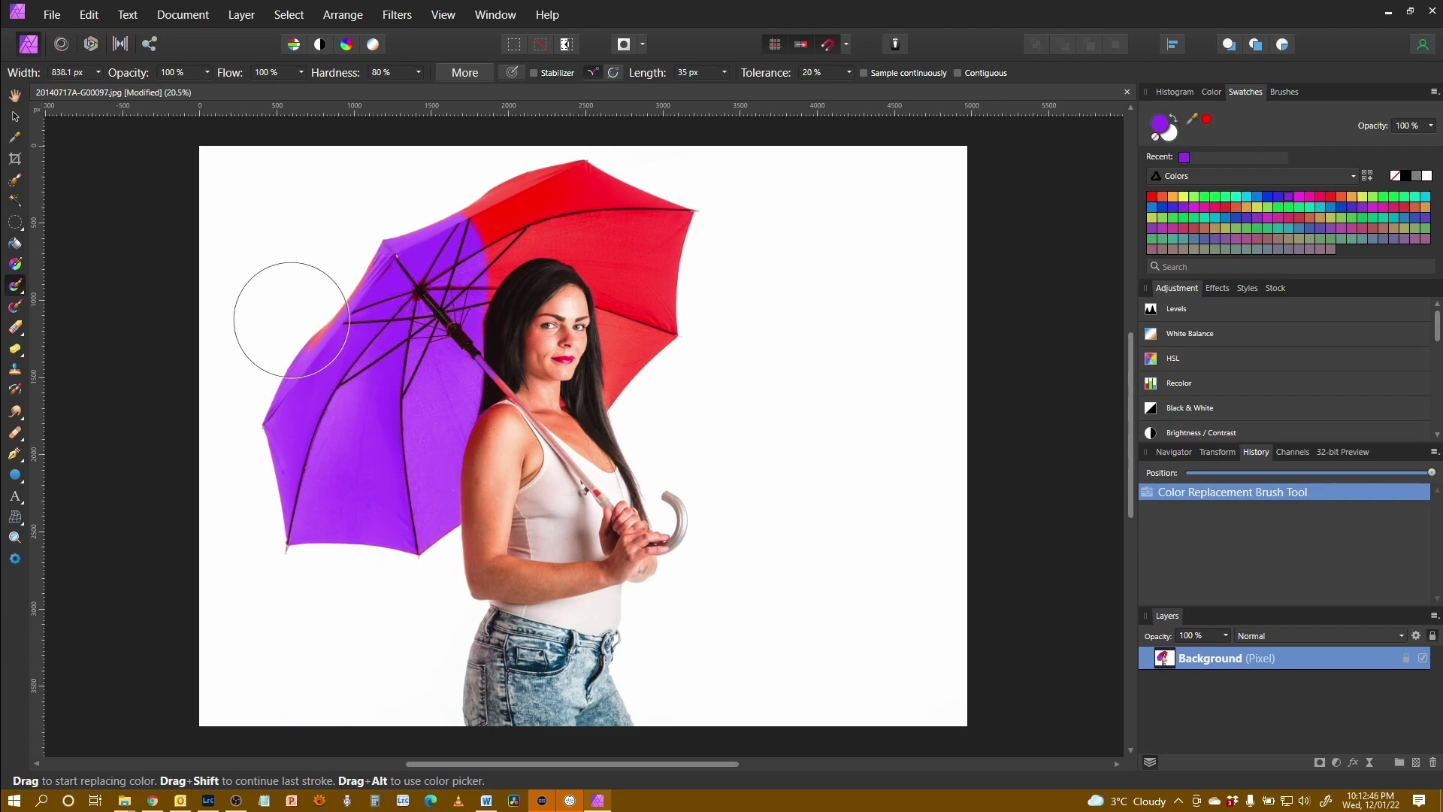
mouse_move(354, 292)
mouse_down()
mouse_move(307, 293)
mouse_move(359, 273)
mouse_up()
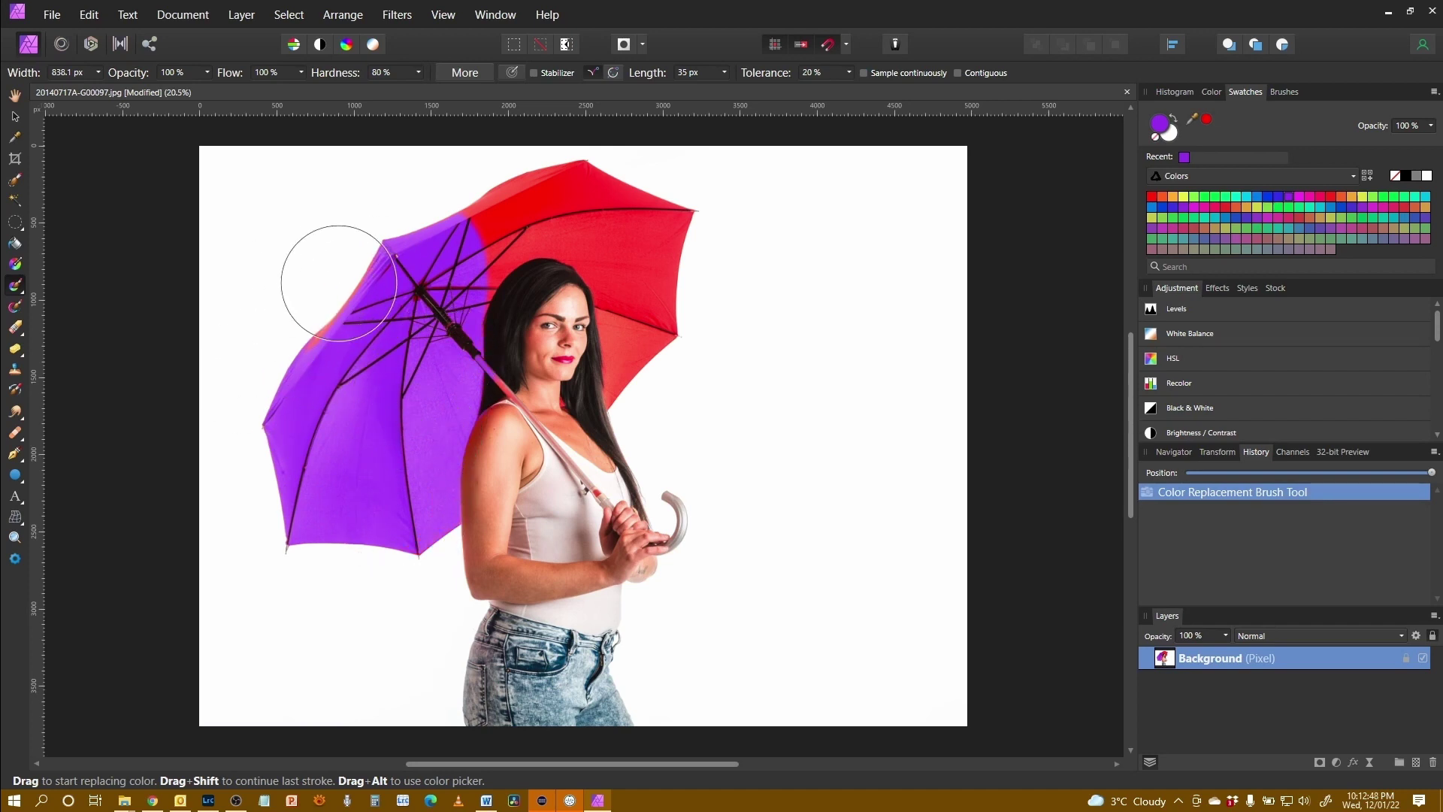
mouse_move(305, 327)
mouse_down()
mouse_move(386, 225)
mouse_move(489, 167)
mouse_move(579, 151)
mouse_move(456, 243)
mouse_move(481, 282)
mouse_move(686, 203)
mouse_move(631, 213)
mouse_move(650, 232)
mouse_move(661, 380)
mouse_move(577, 247)
mouse_up()
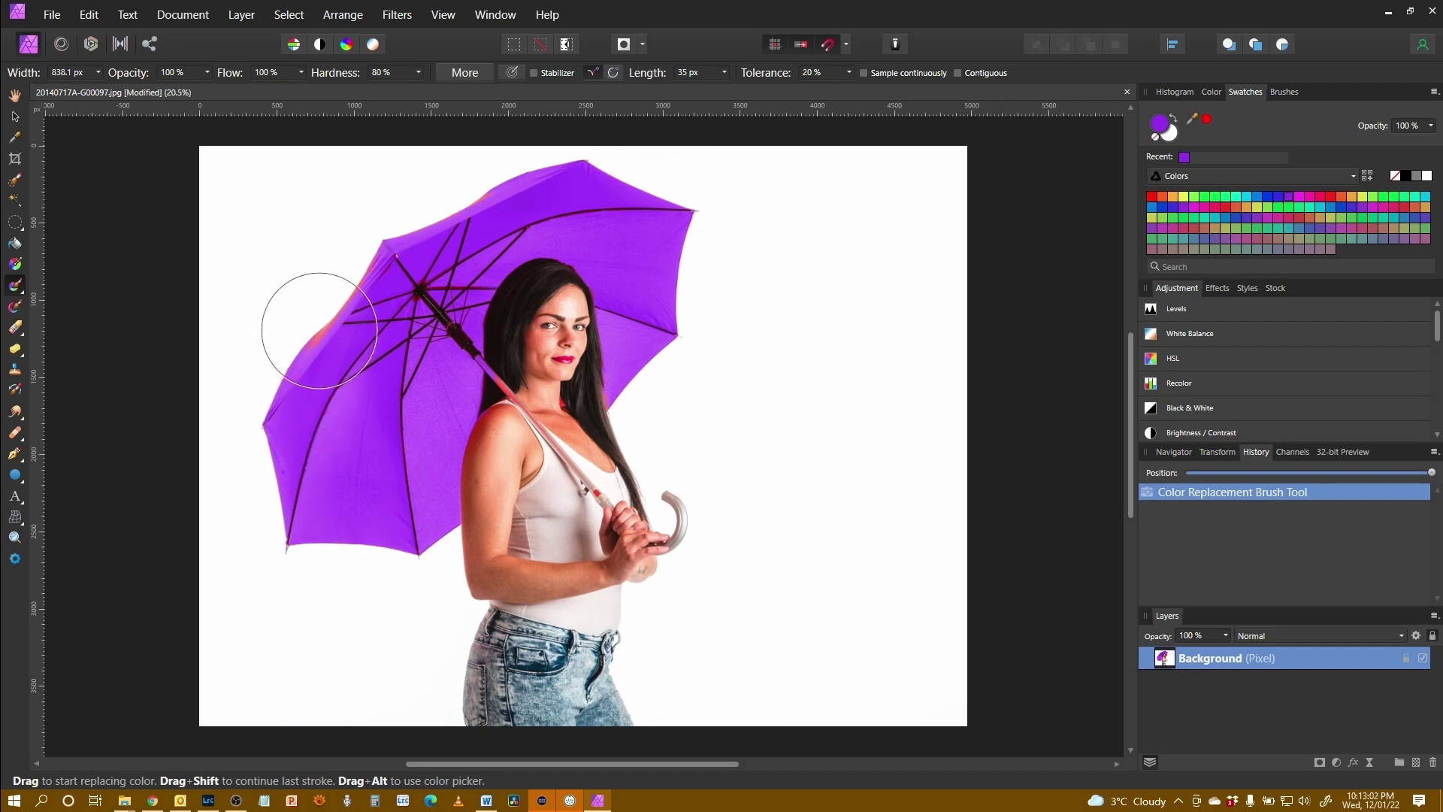
drag(319, 331, 312, 318)
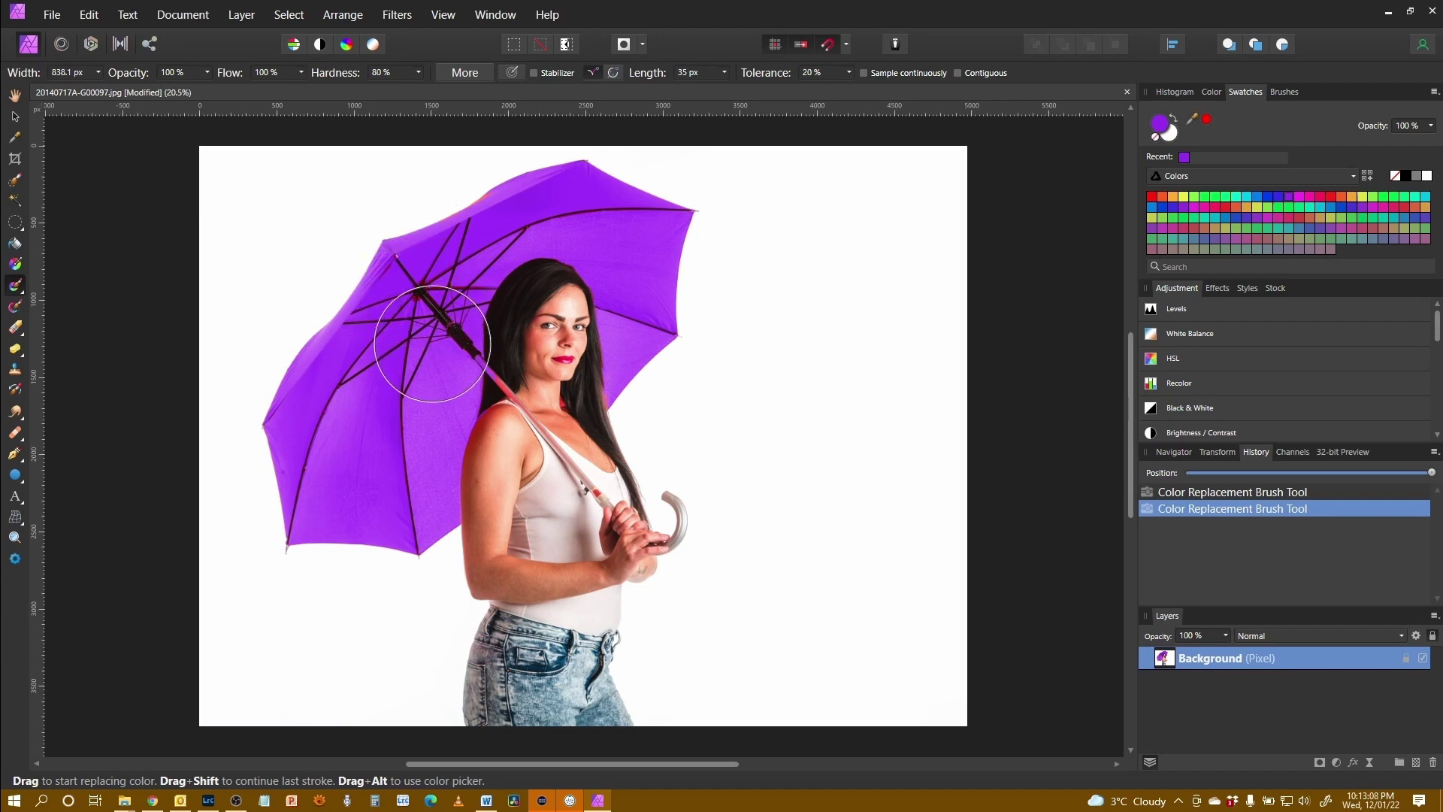
Undo all purple strokes to restore the red umbrella, then paint a purple patch on the lower-left panel
scroll(432, 343, up, 10)
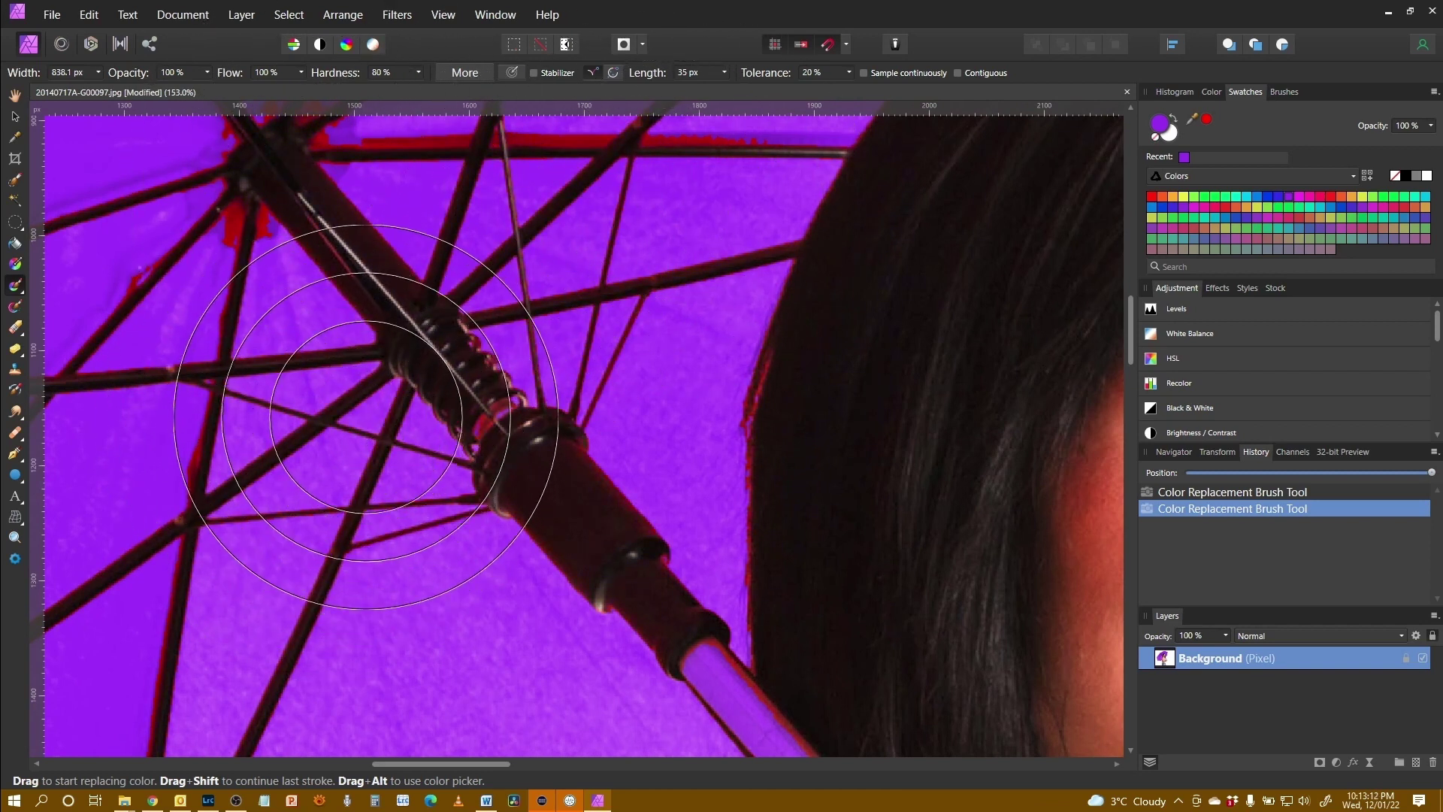
scroll(368, 413, down, 10)
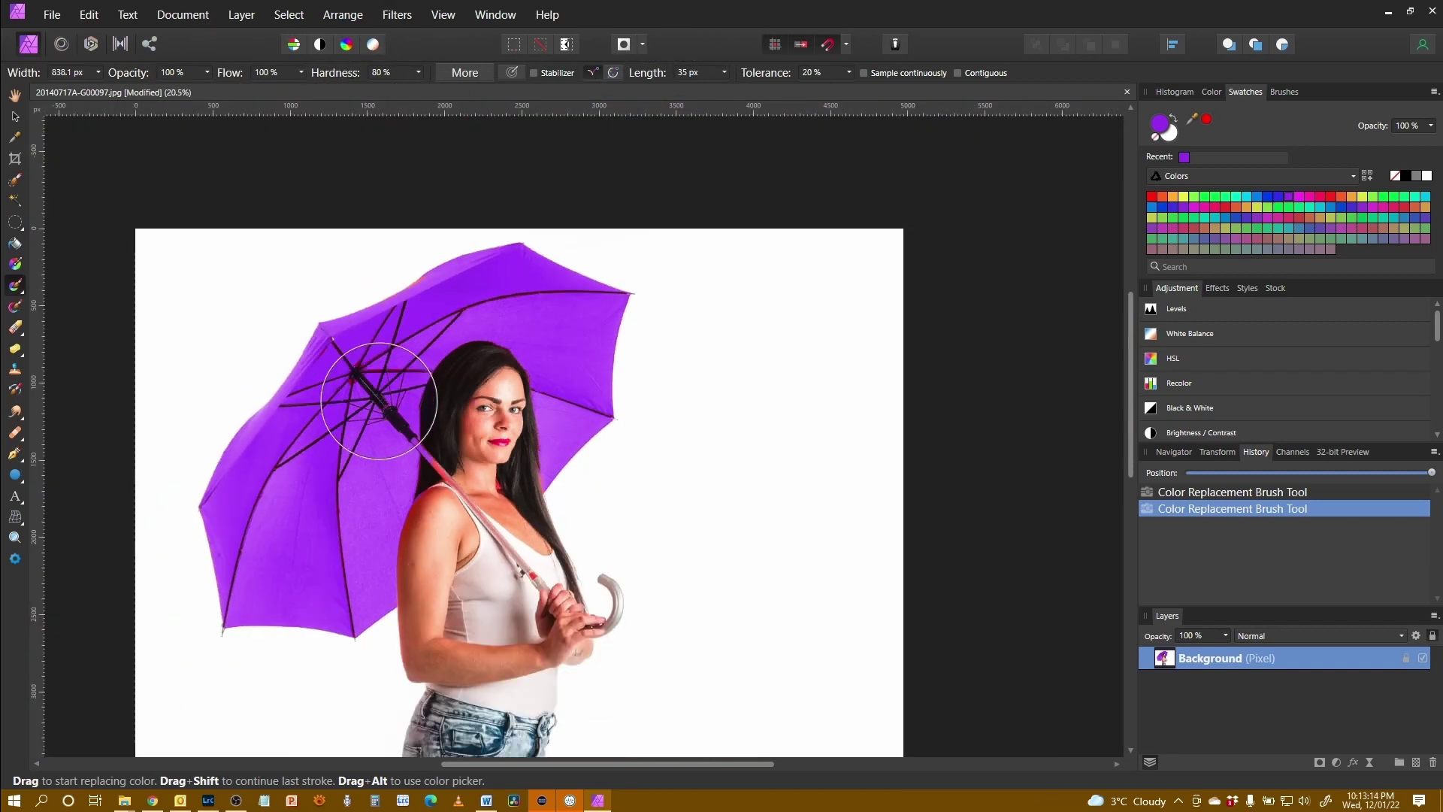
key(ctrl+z)
key(ctrl+z)
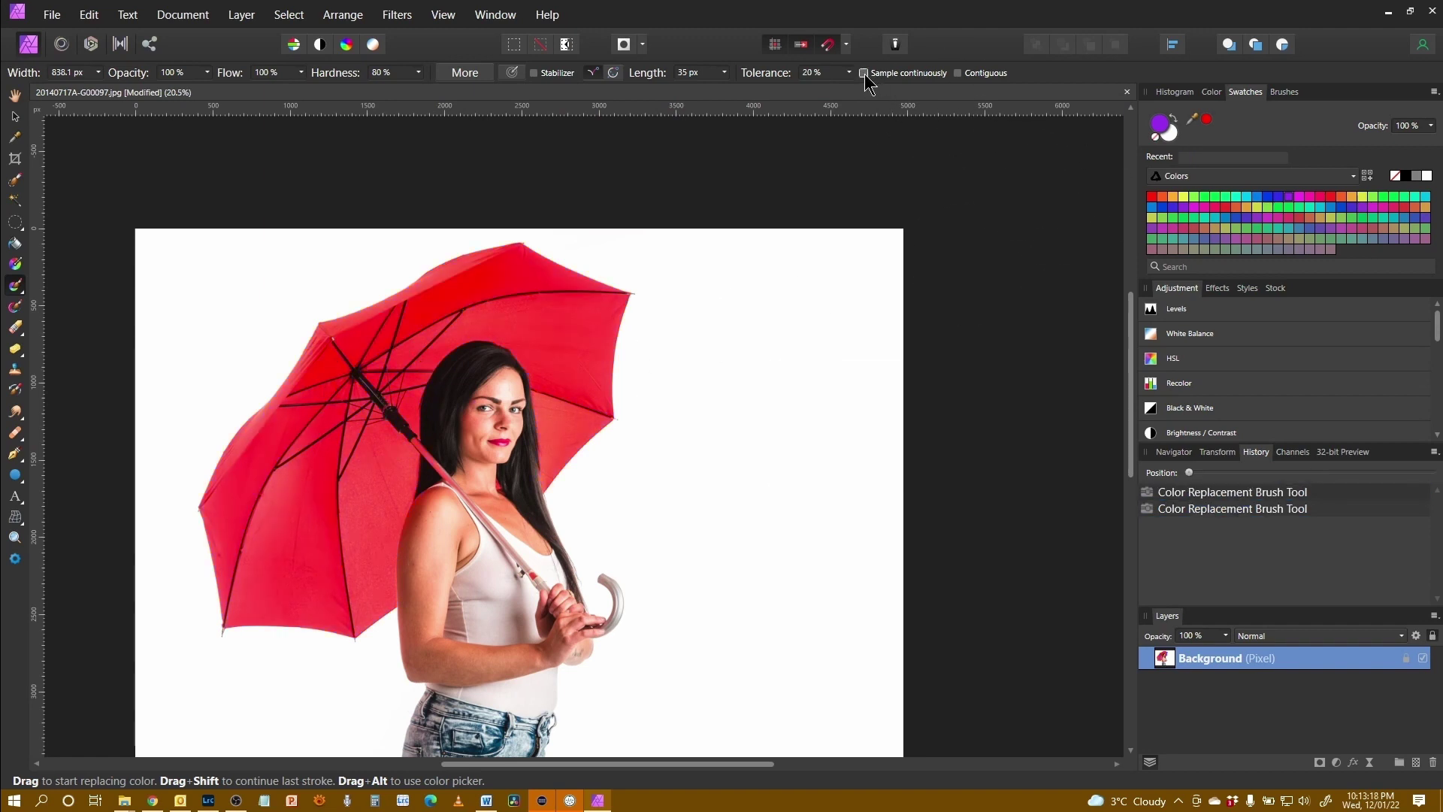
mouse_move(325, 535)
mouse_down()
mouse_move(310, 583)
mouse_move(326, 545)
mouse_move(341, 590)
mouse_up()
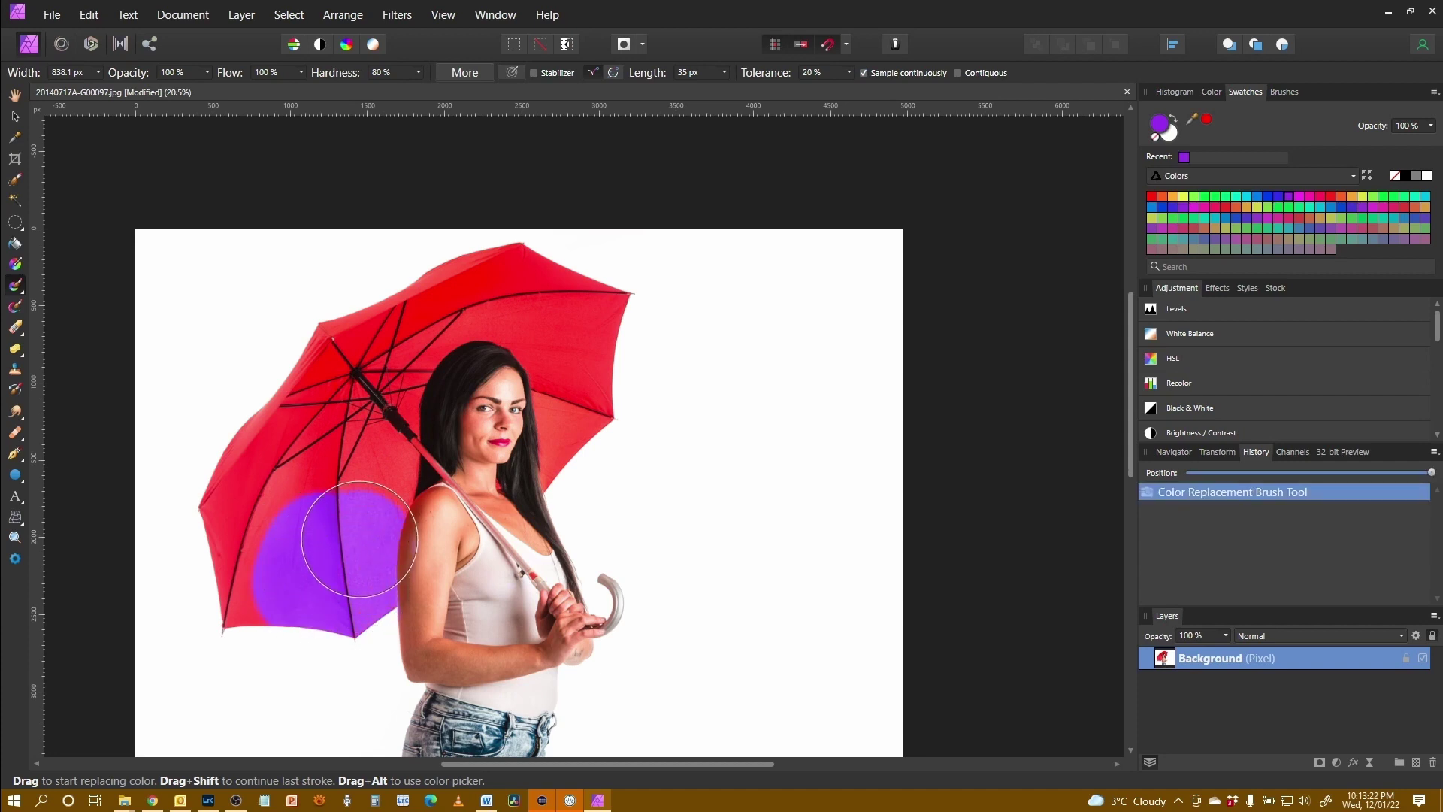
Paint the umbrella's left panels, upper panel and the patch near the hair purple
mouse_move(359, 539)
mouse_down()
mouse_move(359, 432)
mouse_move(345, 423)
mouse_move(288, 630)
mouse_move(237, 618)
mouse_move(238, 467)
mouse_move(285, 399)
mouse_up()
mouse_move(338, 349)
mouse_down()
mouse_move(376, 324)
mouse_move(330, 356)
mouse_move(315, 344)
mouse_move(410, 335)
mouse_move(391, 415)
mouse_move(380, 419)
mouse_move(380, 346)
mouse_move(495, 278)
mouse_move(605, 329)
mouse_move(577, 357)
mouse_up()
mouse_move(579, 433)
mouse_down()
mouse_move(588, 470)
mouse_move(575, 496)
mouse_move(573, 435)
mouse_up()
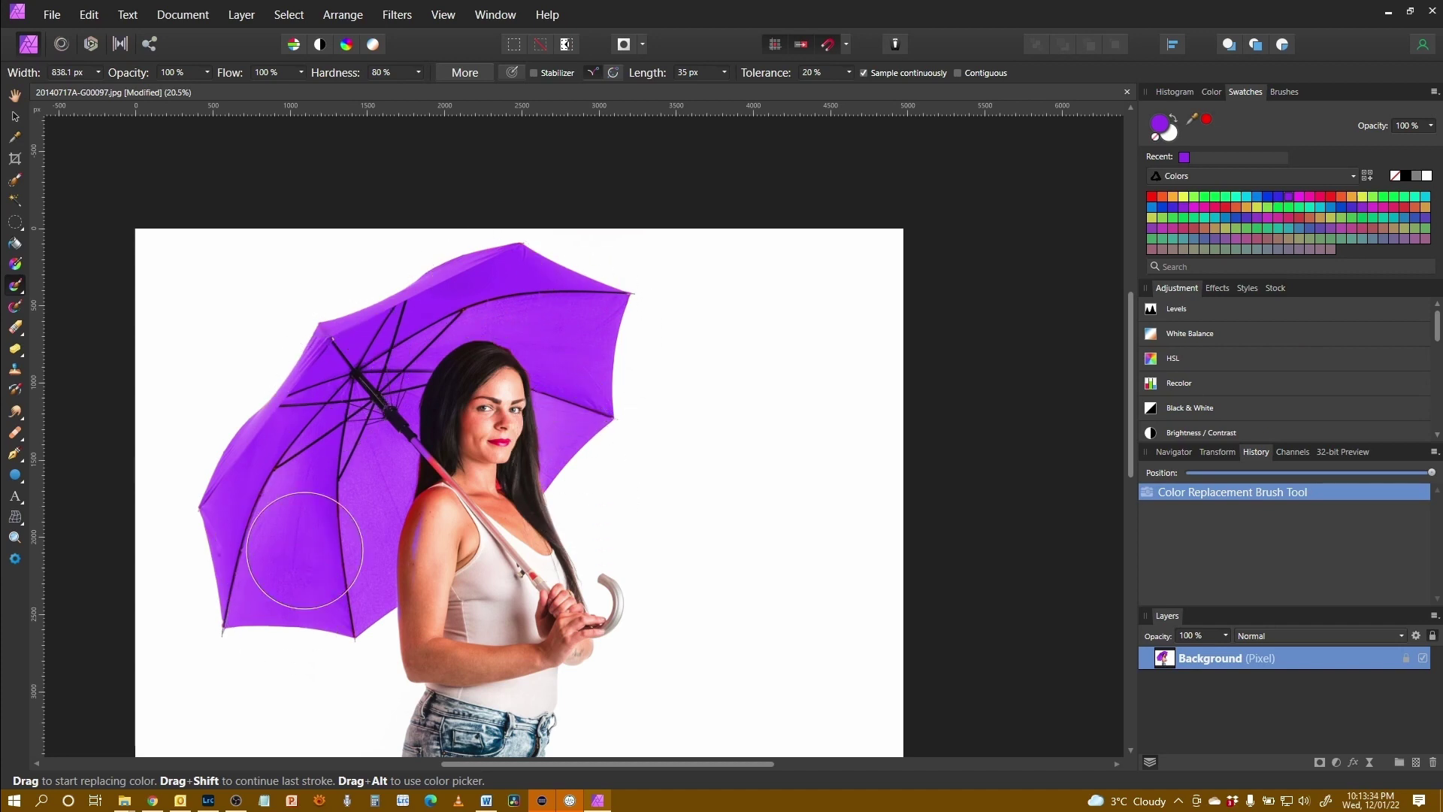
Zoom in to inspect the edges around the face, torso and handle, then fit the image to the window
scroll(333, 557, up, 5)
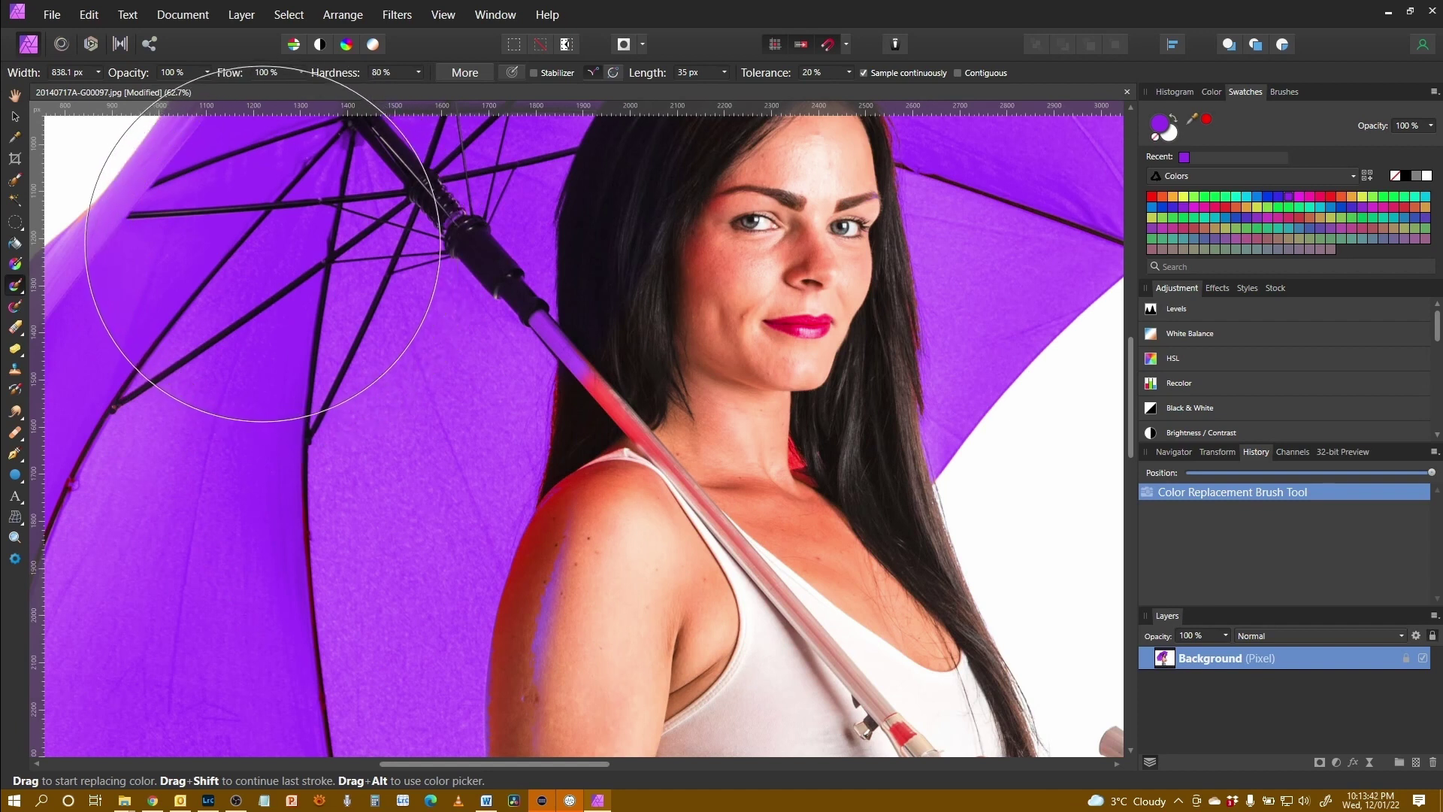
drag(258, 215, 402, 438)
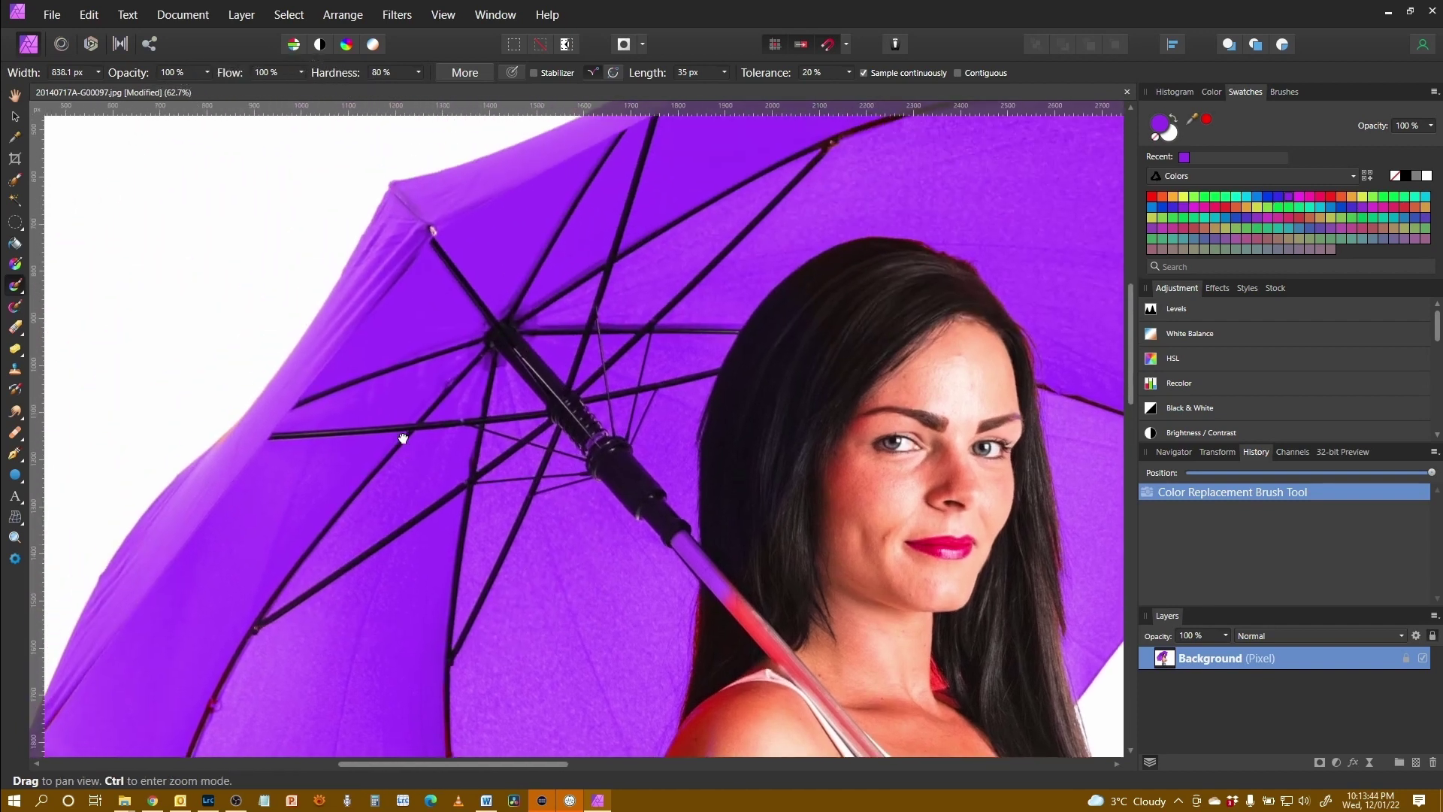
drag(230, 574, 43, 420)
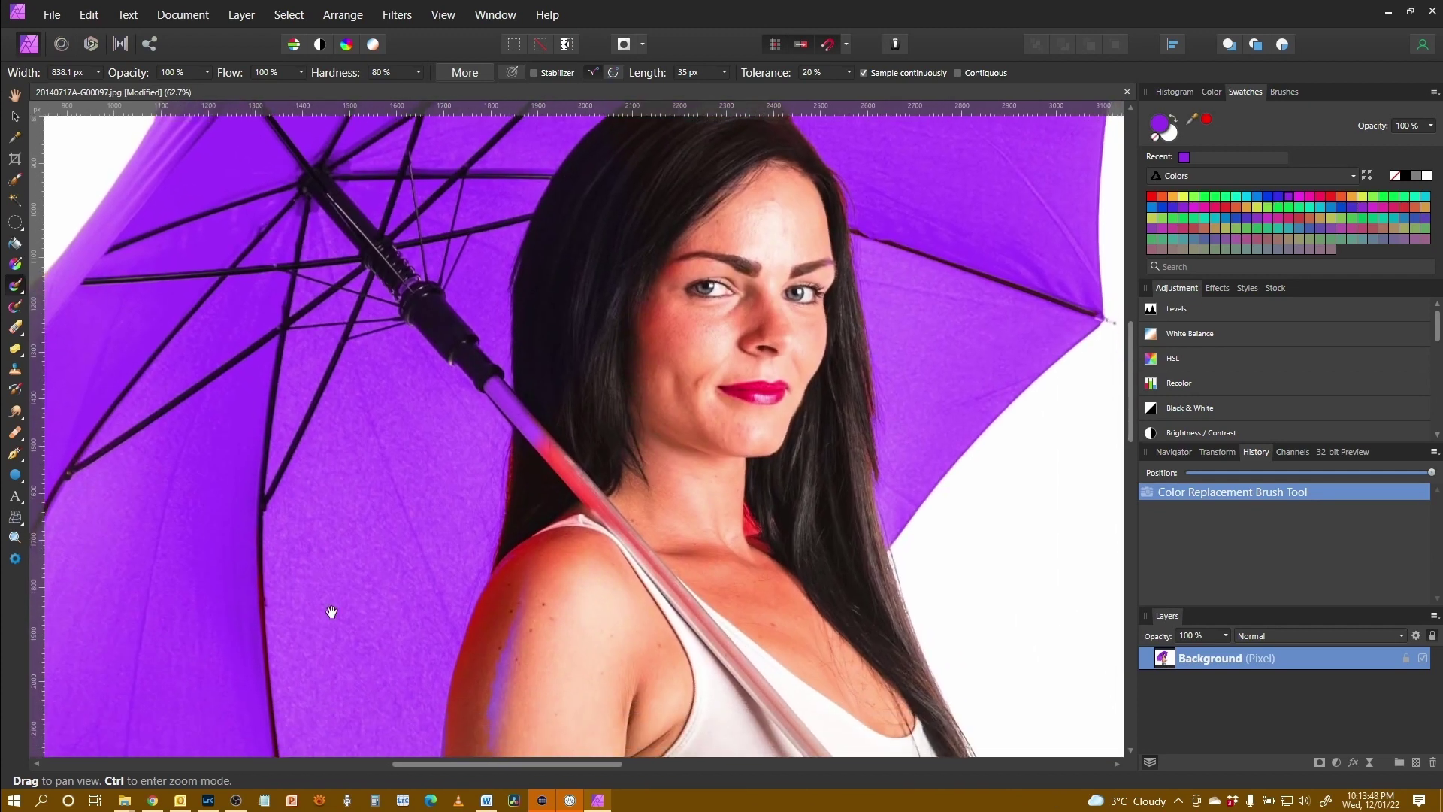
drag(331, 611, 474, 198)
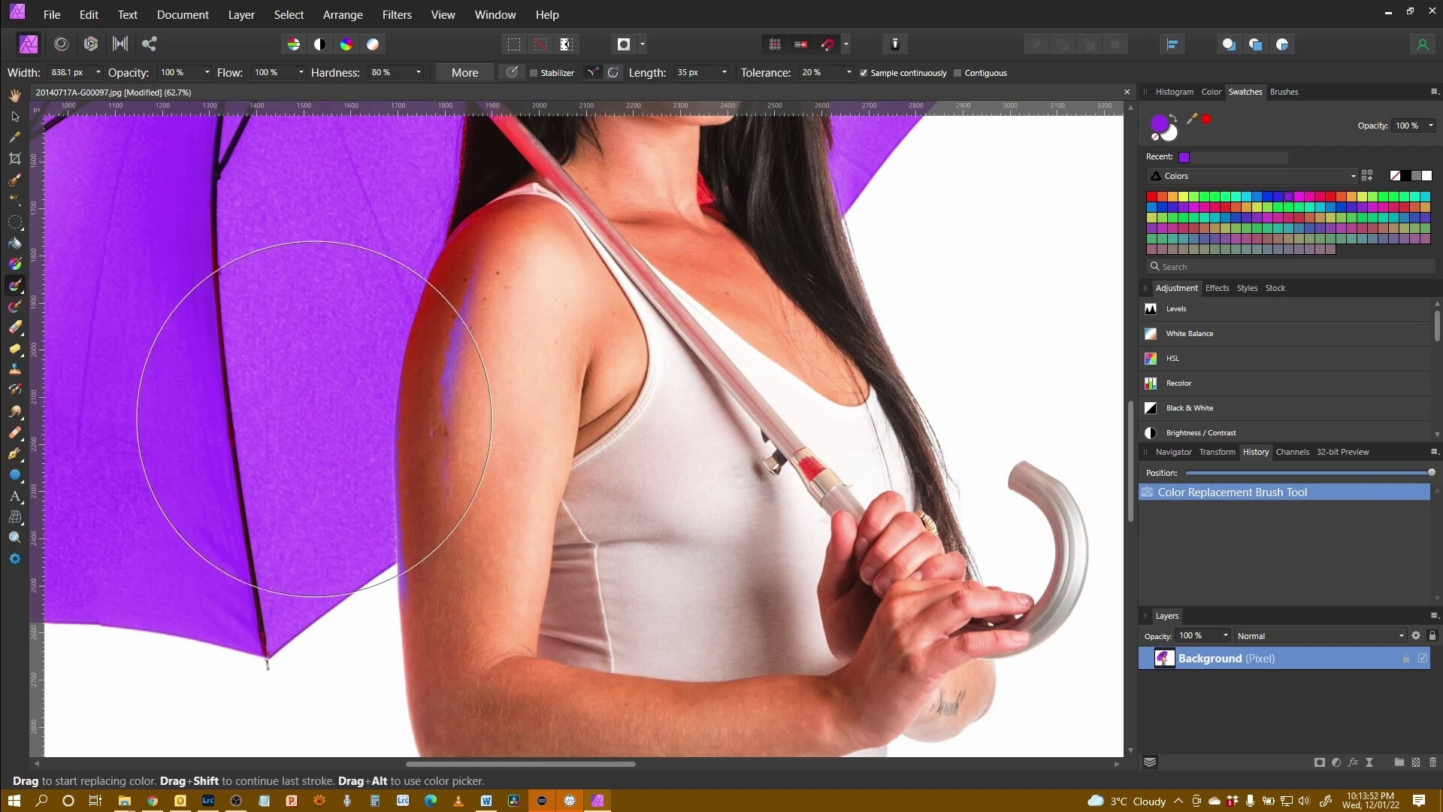
key(ctrl+0)
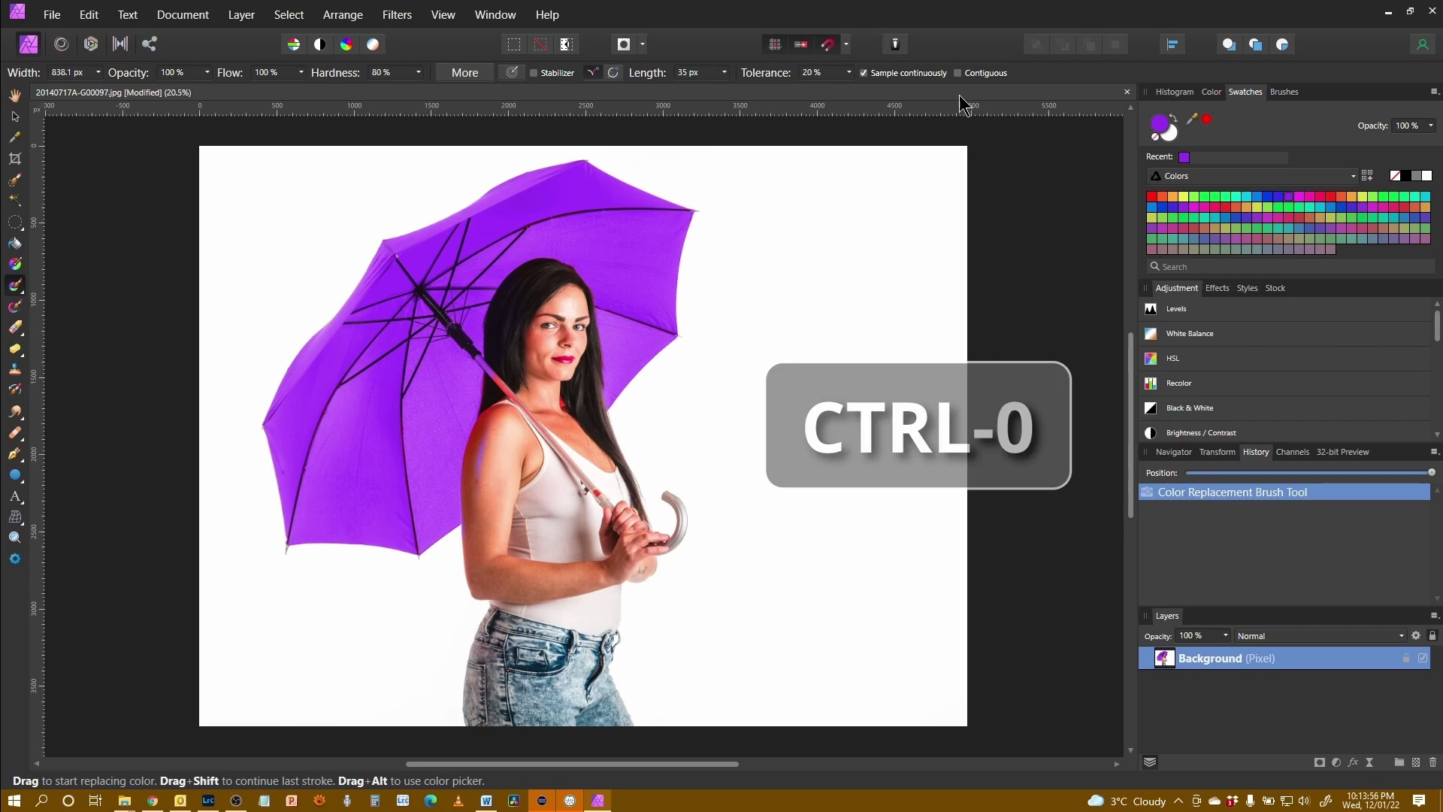
Revert the umbrella to red and test purple patches on its lower-left panel, undoing each
key(ctrl+z)
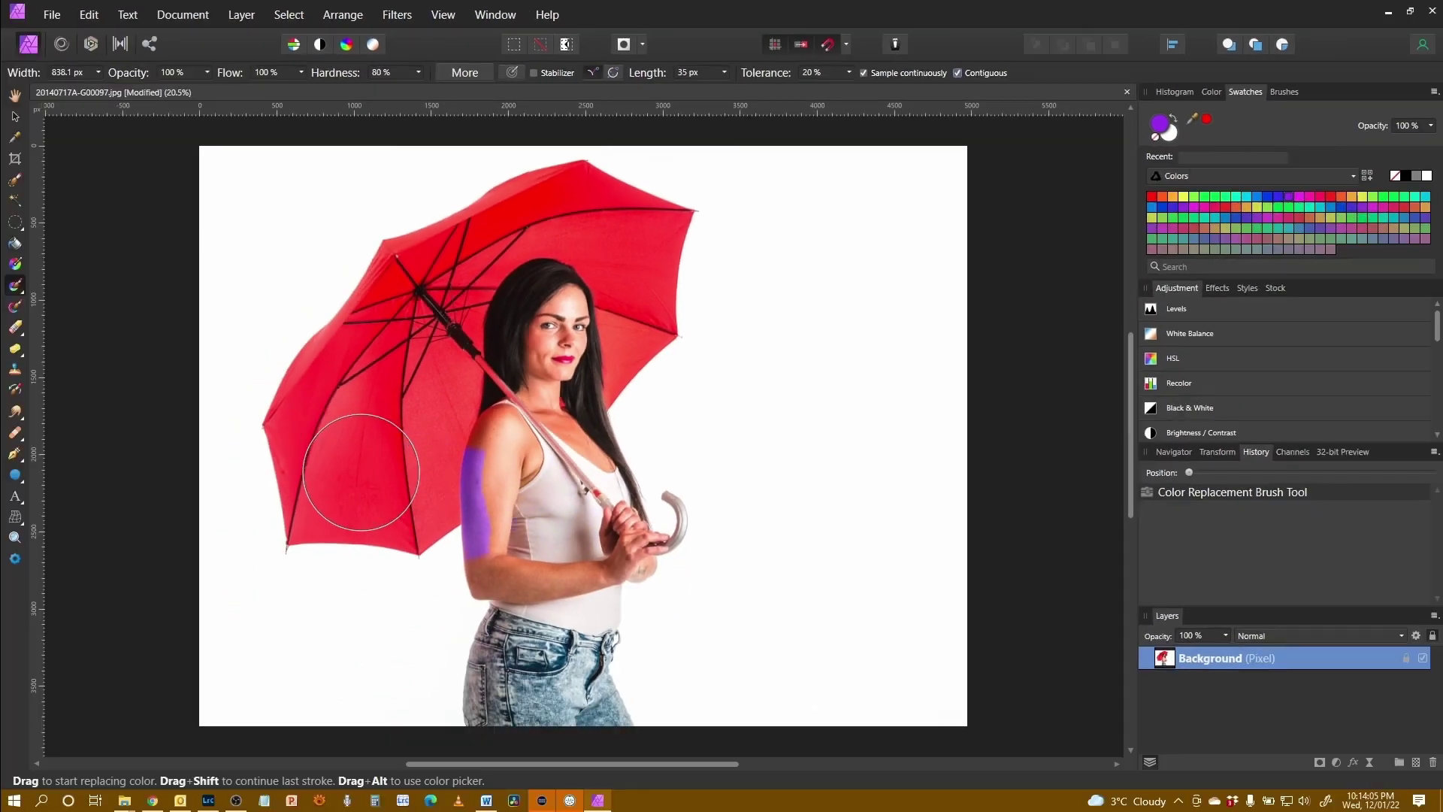
drag(371, 466, 399, 383)
key(ctrl+z)
key(ctrl+z)
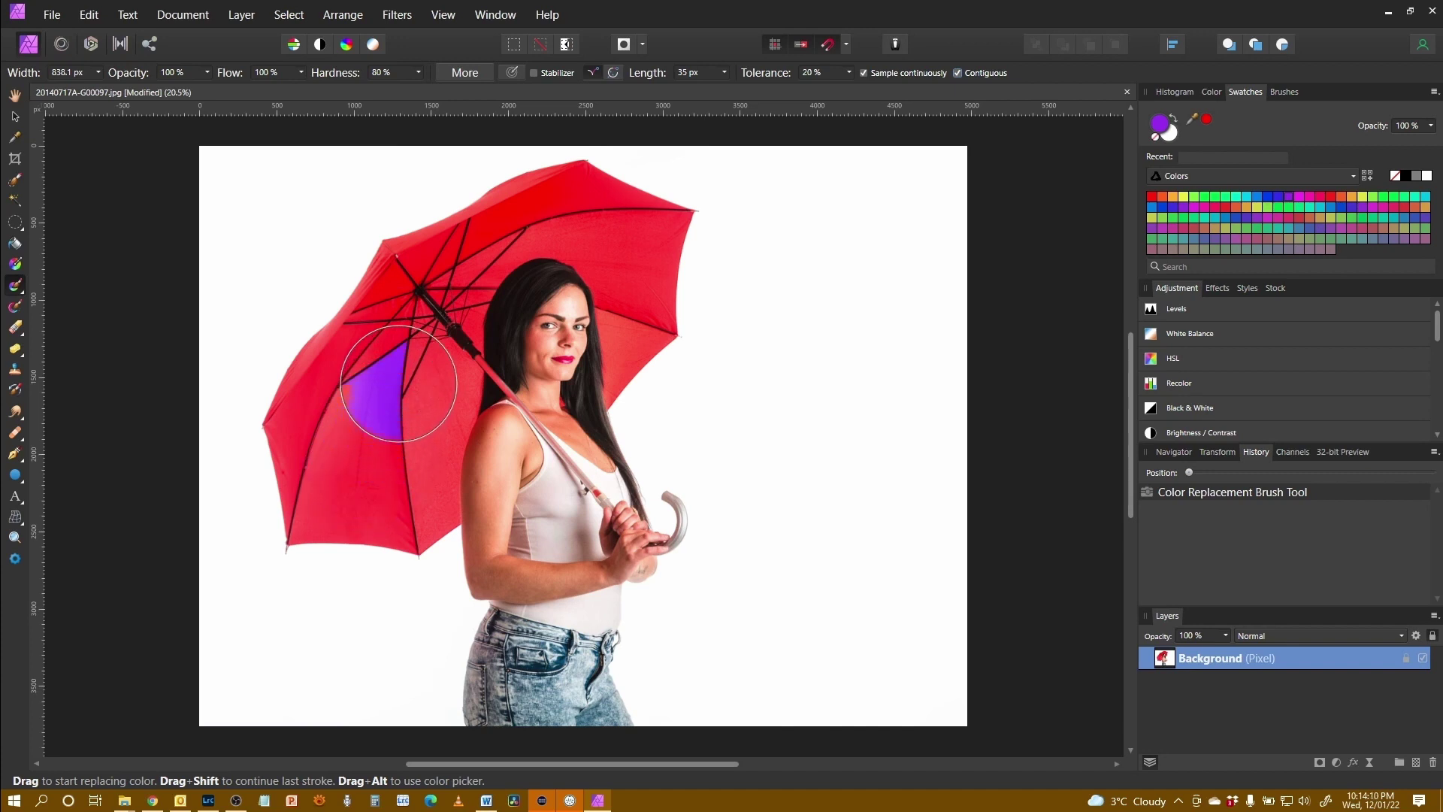
key(ctrl+z)
drag(338, 462, 322, 526)
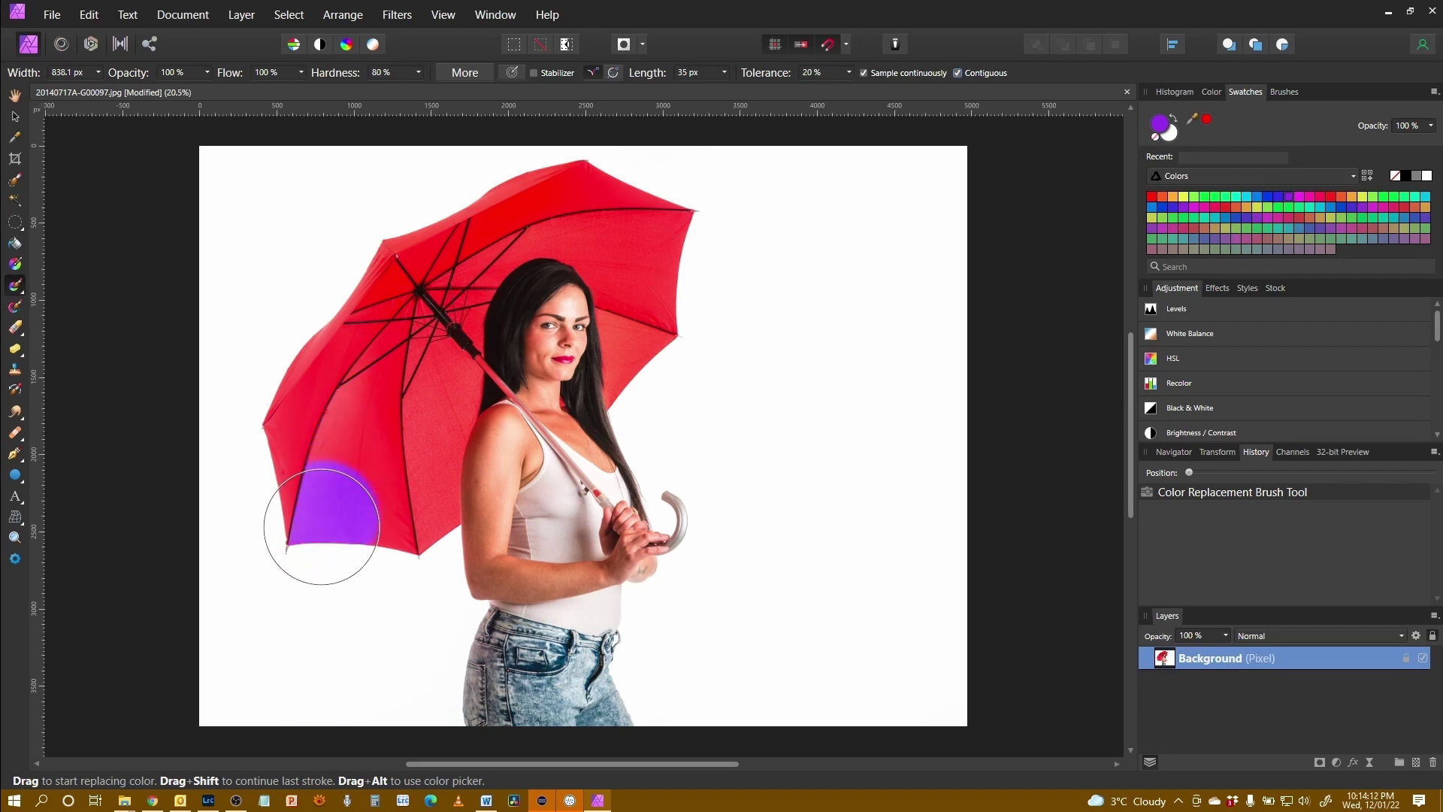
key(ctrl+z)
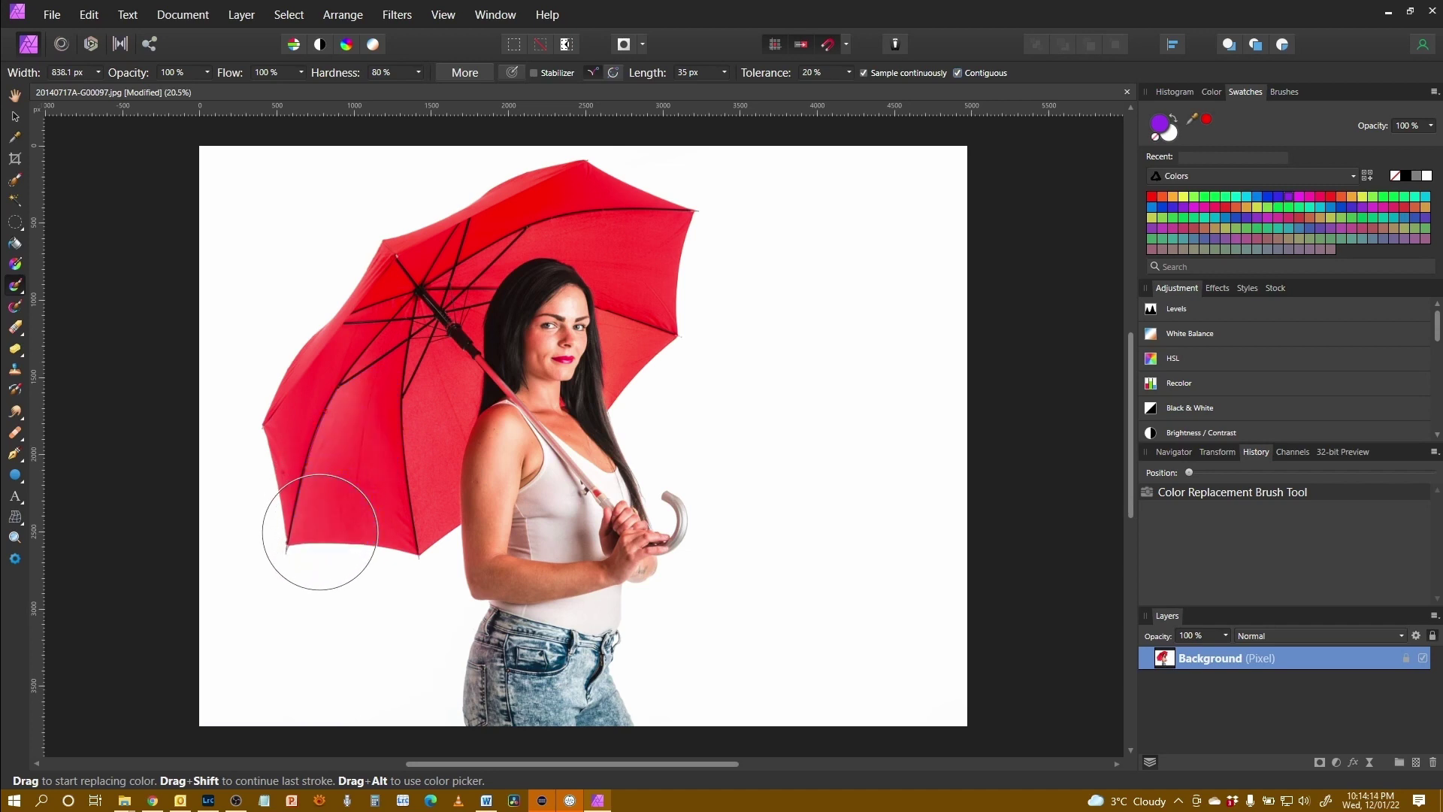
mouse_move(320, 532)
mouse_down()
mouse_move(387, 538)
mouse_move(312, 495)
mouse_move(328, 423)
mouse_move(372, 367)
mouse_move(354, 458)
mouse_move(365, 491)
mouse_move(448, 434)
mouse_up()
key(ctrl+z)
key(ctrl+z)
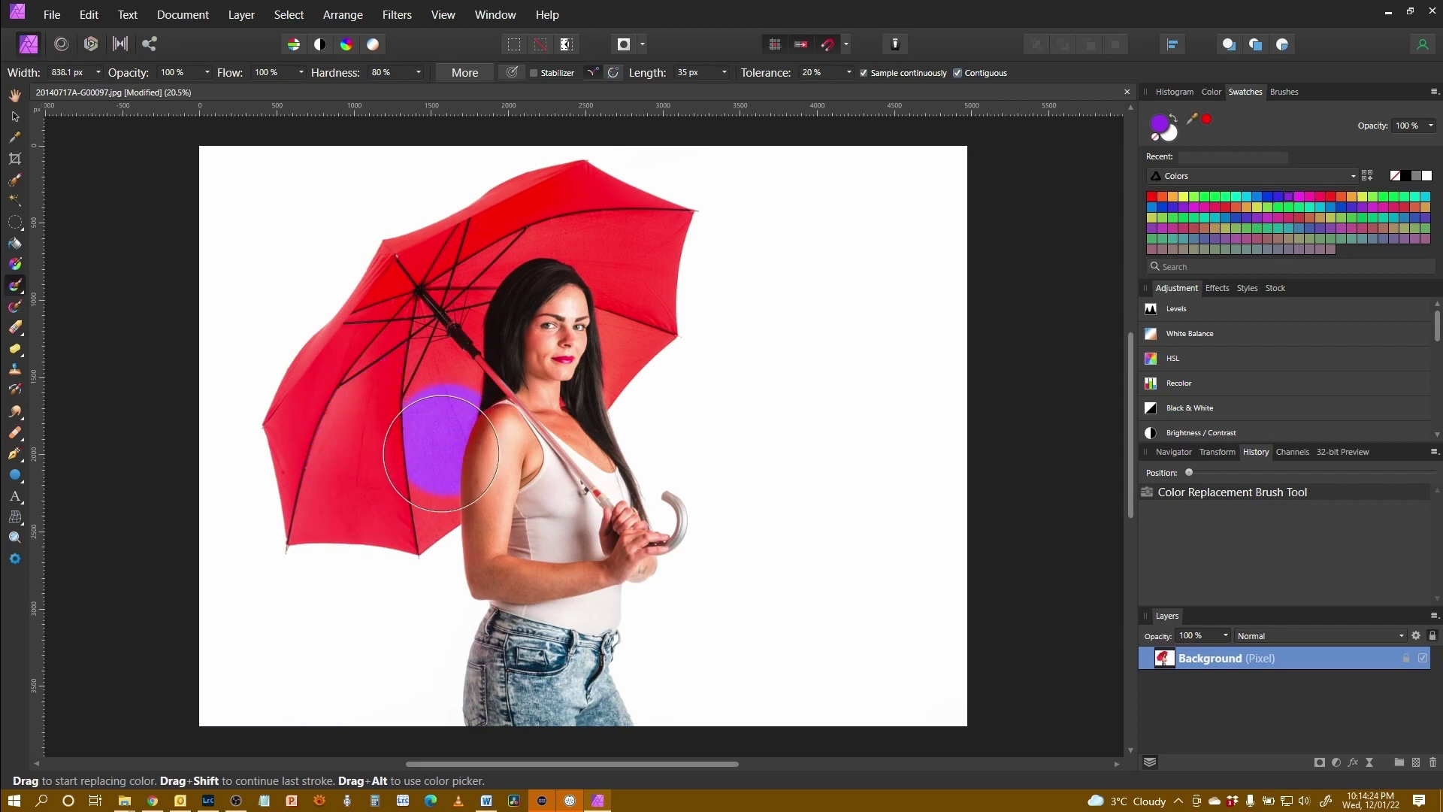
Paint purple over the shoulder-side, lower-left, left and upper-left canopy panels and the tip
mouse_move(430, 496)
mouse_down()
mouse_move(409, 516)
mouse_move(453, 451)
mouse_move(451, 391)
mouse_move(404, 354)
mouse_move(470, 331)
mouse_up()
drag(361, 554, 359, 512)
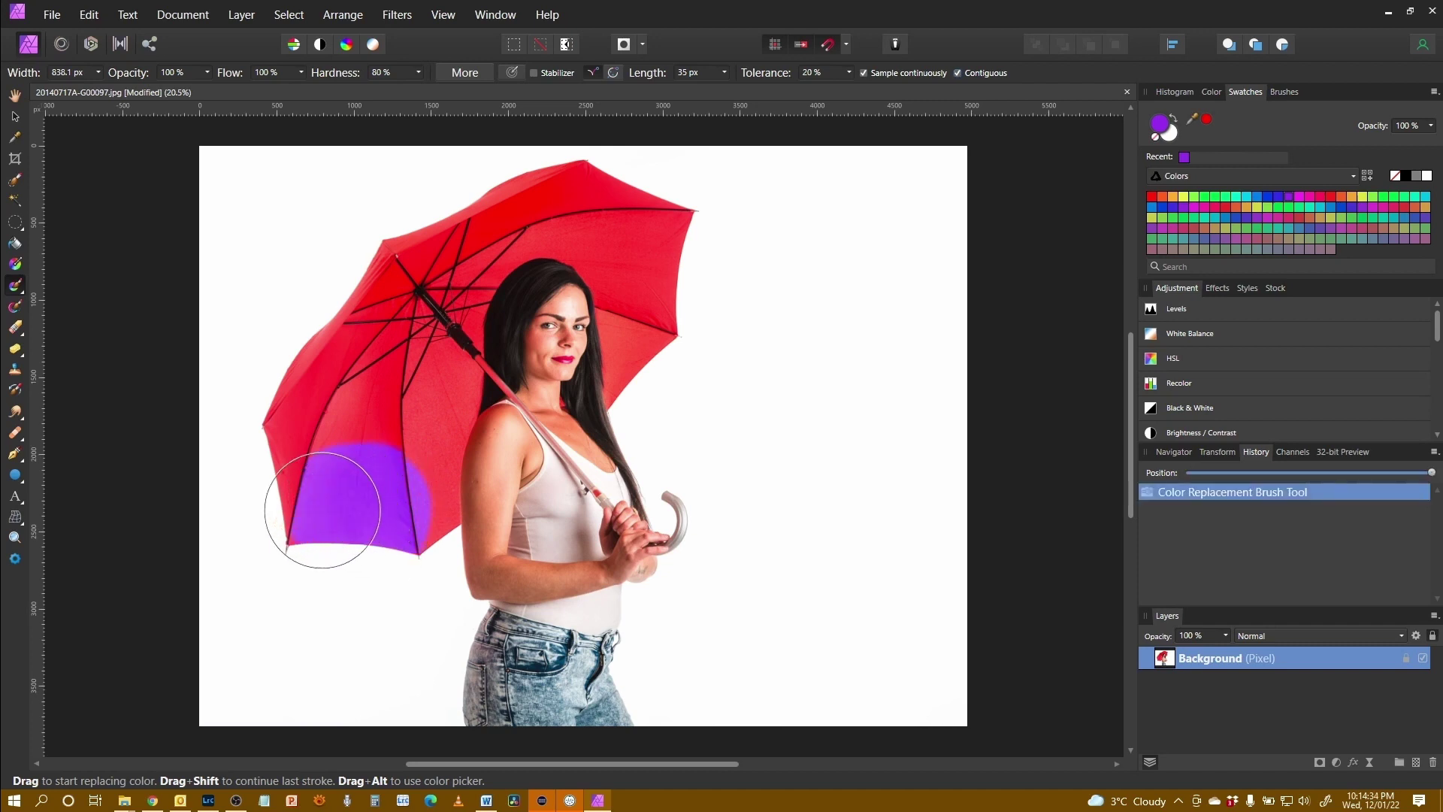
mouse_move(351, 416)
mouse_down()
mouse_move(385, 372)
mouse_move(376, 320)
mouse_move(289, 387)
mouse_move(281, 494)
mouse_up()
mouse_move(366, 248)
mouse_down()
mouse_move(438, 233)
mouse_move(409, 252)
mouse_move(396, 300)
mouse_move(405, 315)
mouse_move(445, 307)
mouse_move(408, 349)
mouse_move(412, 309)
mouse_move(391, 333)
mouse_move(422, 347)
mouse_move(414, 327)
mouse_move(421, 515)
mouse_move(412, 384)
mouse_move(432, 303)
mouse_move(430, 332)
mouse_move(464, 281)
mouse_move(461, 331)
mouse_move(478, 307)
mouse_move(468, 337)
mouse_move(501, 241)
mouse_move(519, 255)
mouse_move(580, 219)
mouse_move(608, 246)
mouse_move(658, 254)
mouse_move(672, 286)
mouse_up()
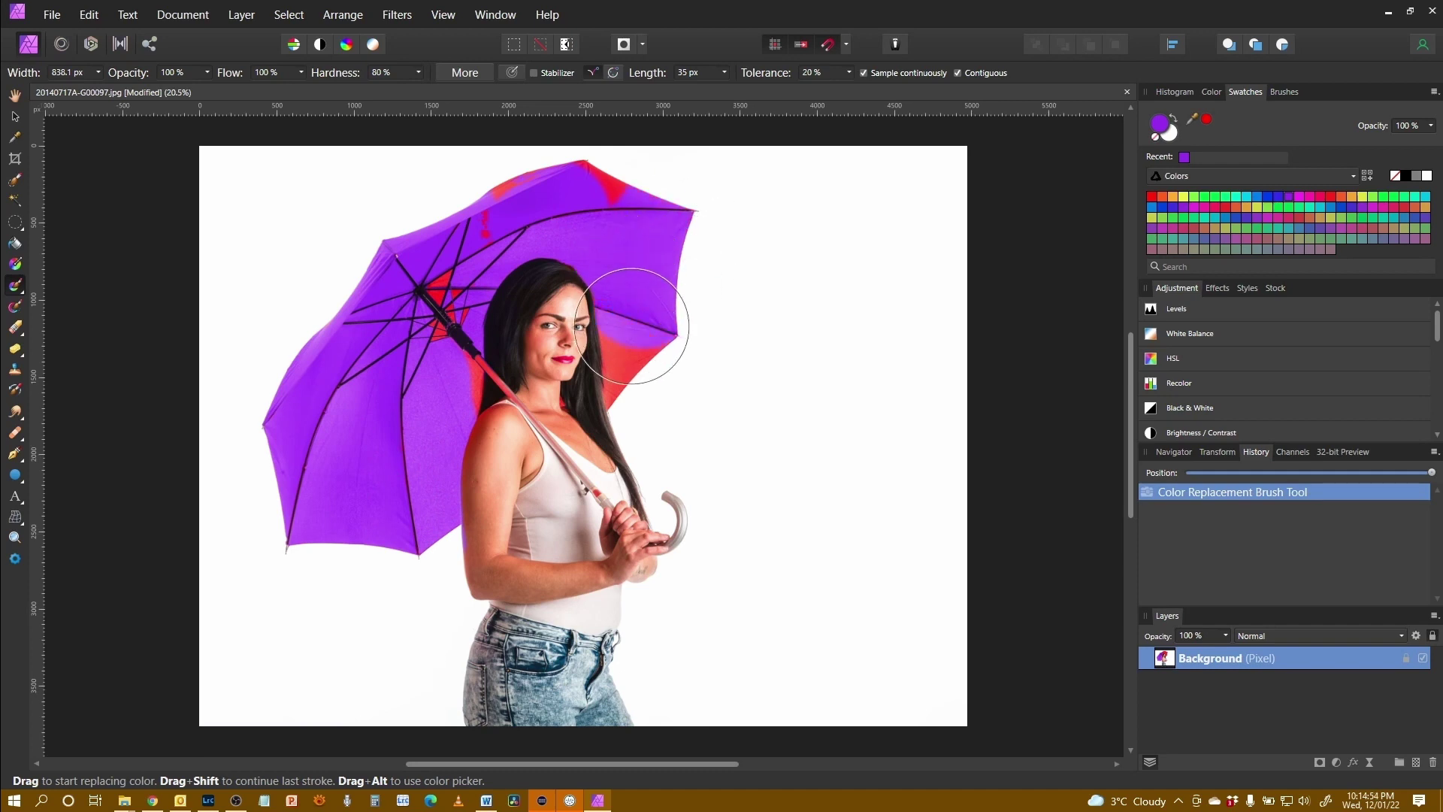
mouse_move(638, 384)
mouse_down()
mouse_move(657, 330)
mouse_move(595, 157)
mouse_move(620, 174)
mouse_up()
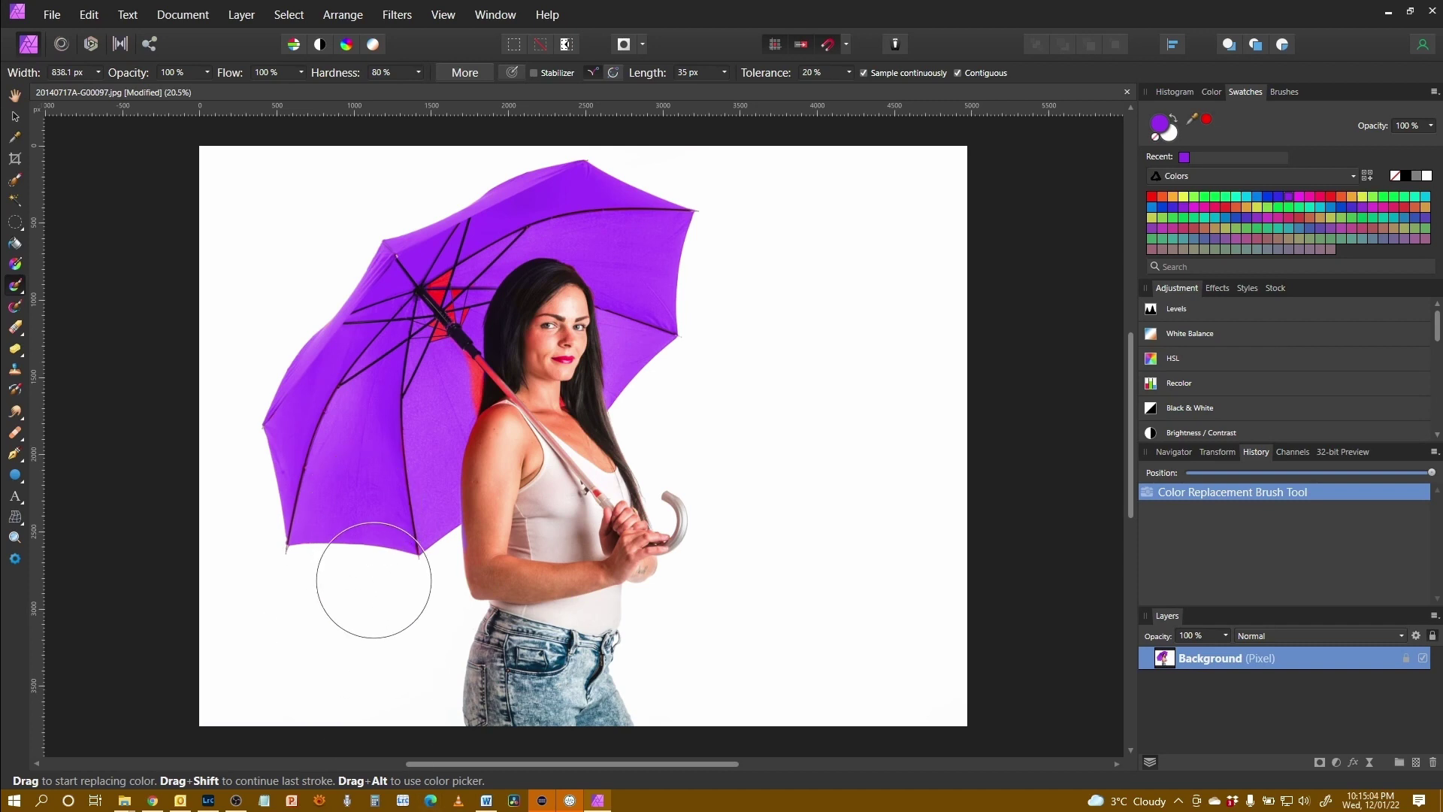
ctrl+scroll(451, 308, up, 4)
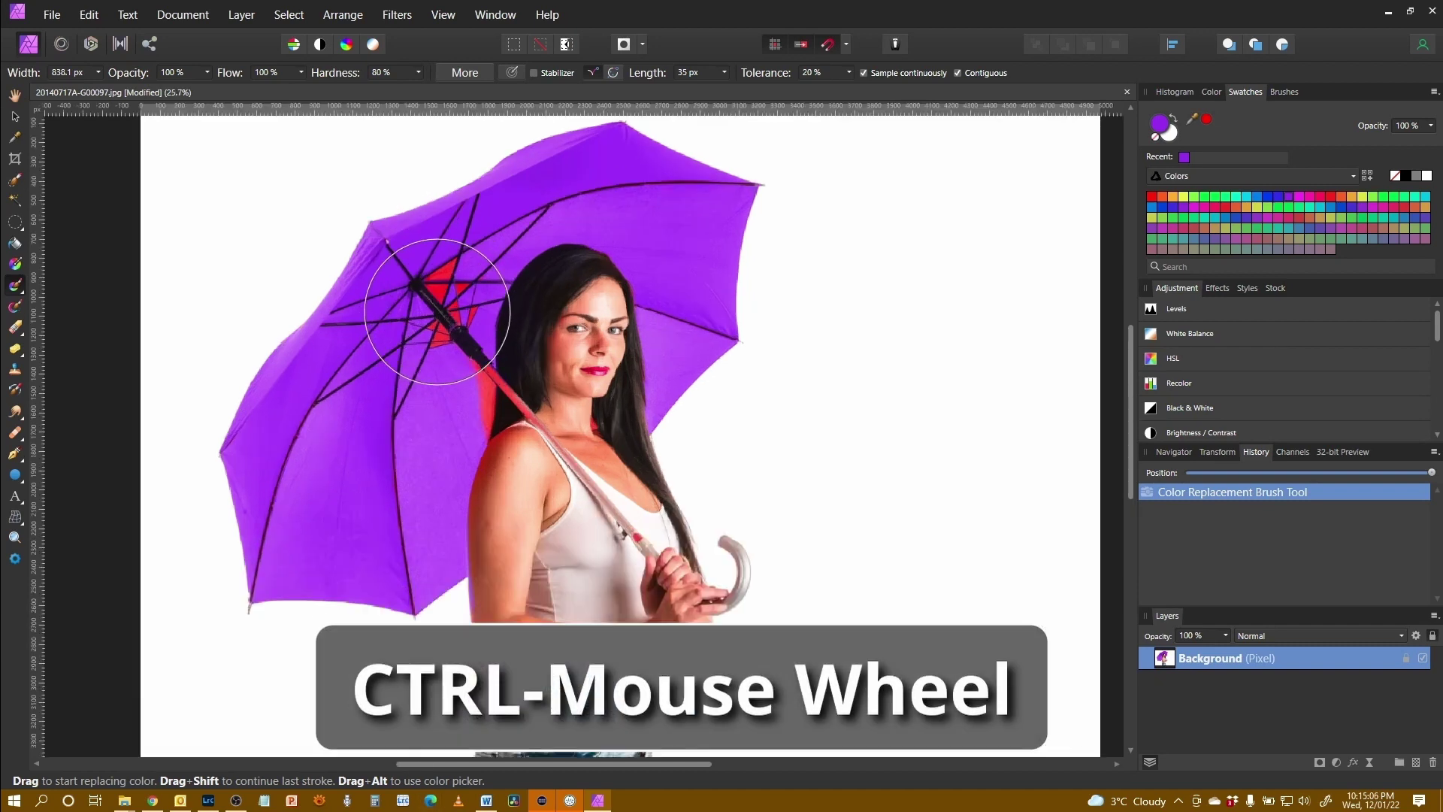
Zoom in, shrink the brush to 165 px, and recolour the red patches around the hub purple
ctrl+scroll(464, 306, up, 6)
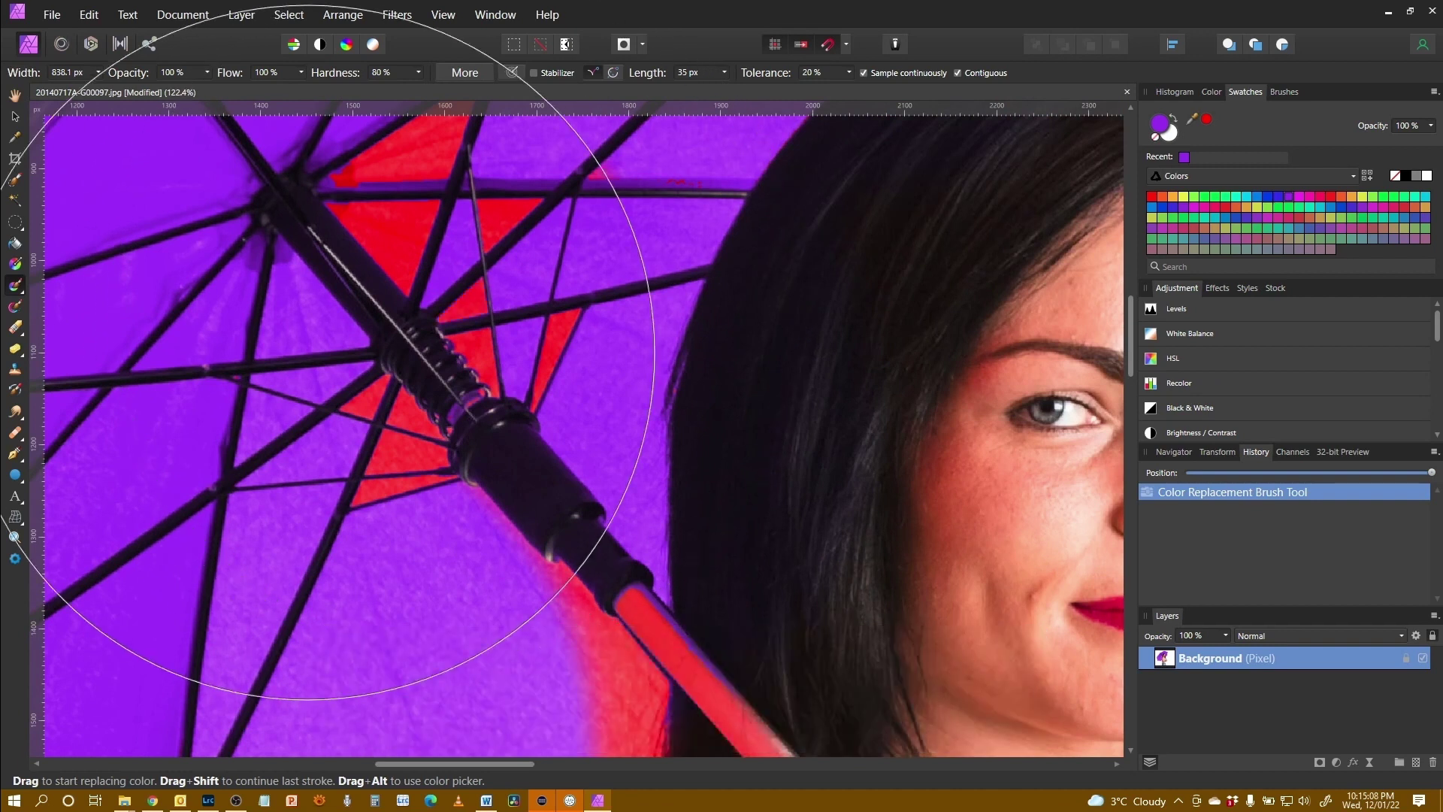
key(bracketleft)
key(bracketleft)
key(bracketleft)
key(bracketleft)
key(bracketleft)
key(bracketleft)
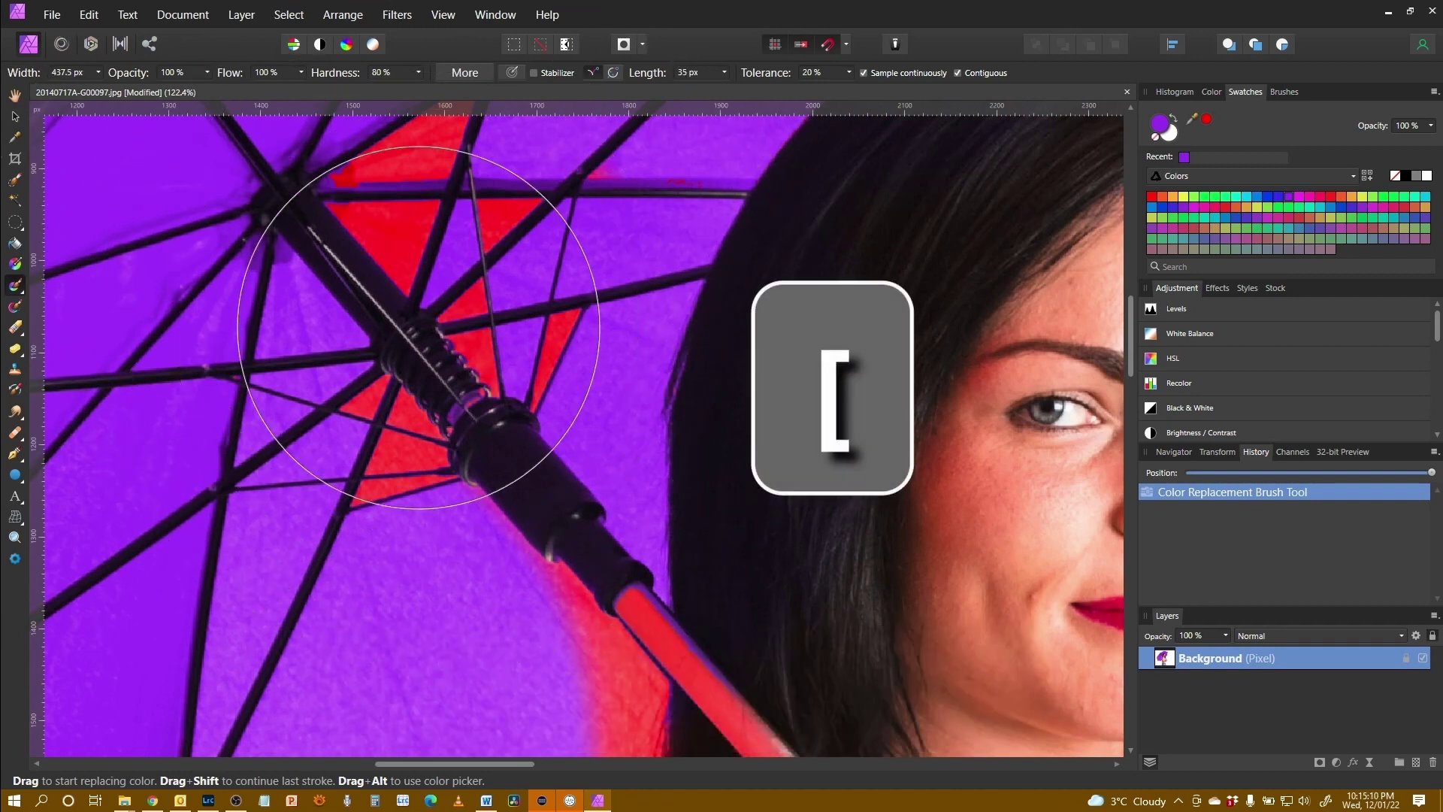
key(bracketleft)
key(bracketleft)
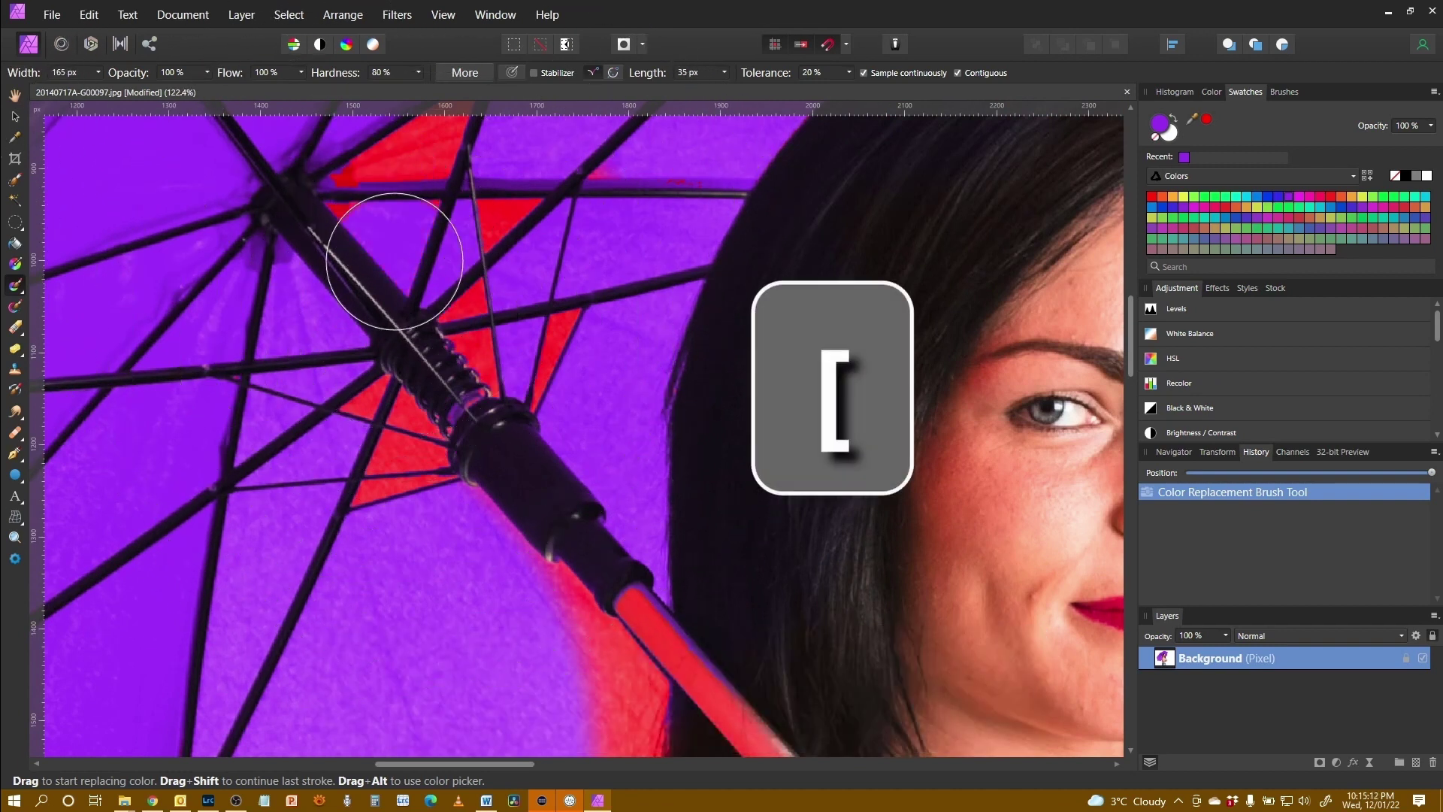
drag(378, 237, 421, 204)
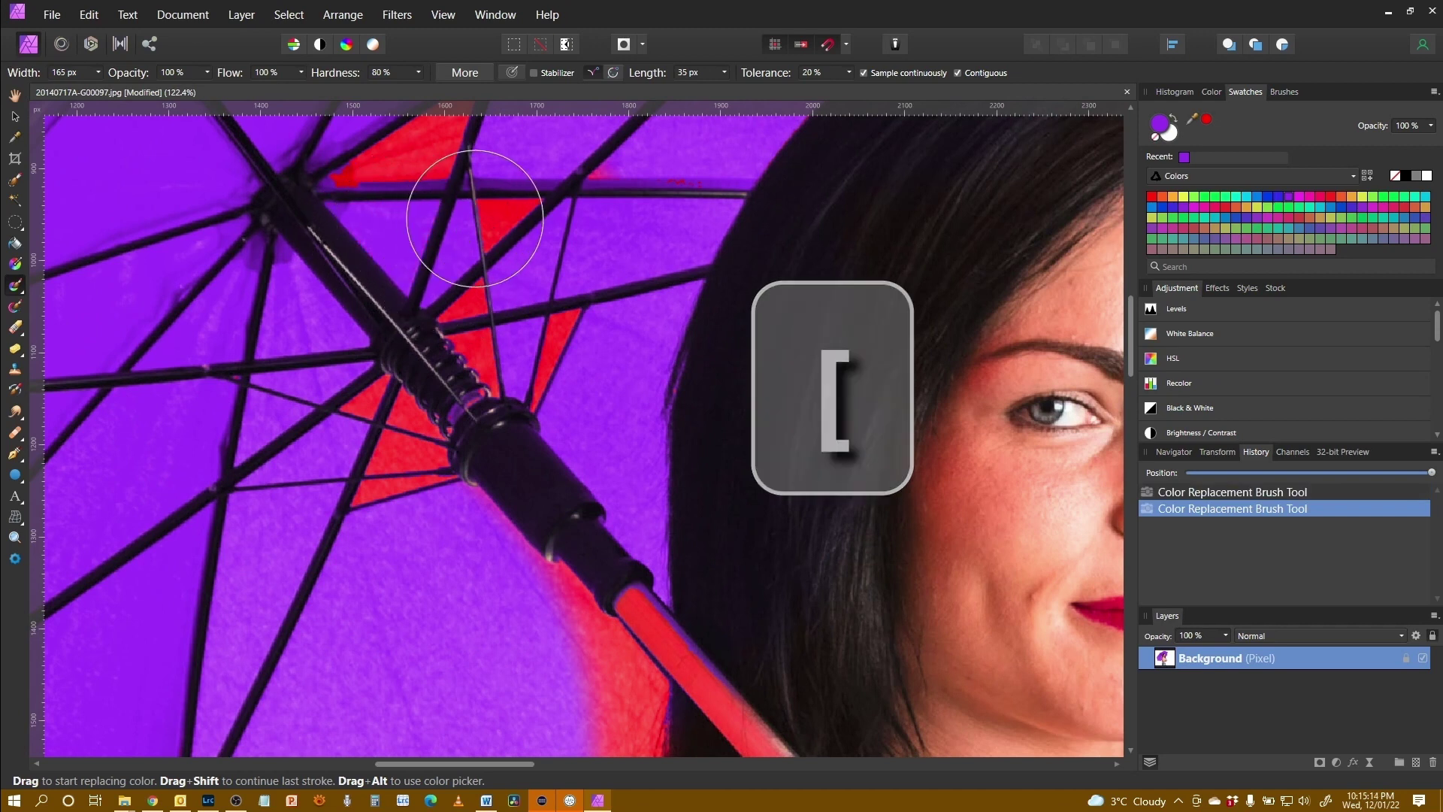
click(496, 212)
mouse_move(644, 168)
mouse_down()
mouse_move(588, 188)
mouse_move(521, 174)
mouse_move(667, 167)
mouse_up()
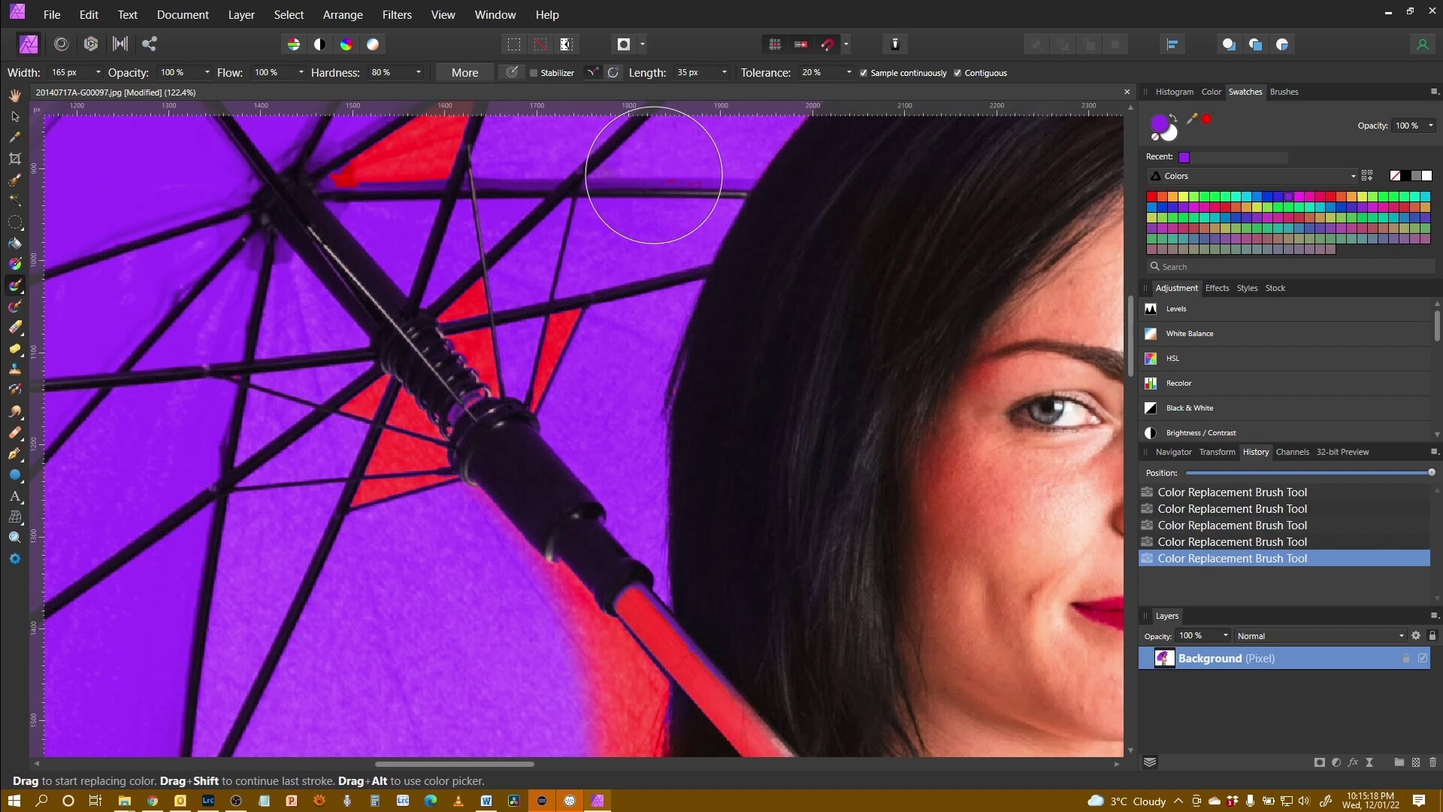
Paint the remaining red patches near the handle and along the umbrella shaft purple
mouse_move(542, 357)
mouse_down()
mouse_move(505, 371)
mouse_move(480, 350)
mouse_move(474, 380)
mouse_up()
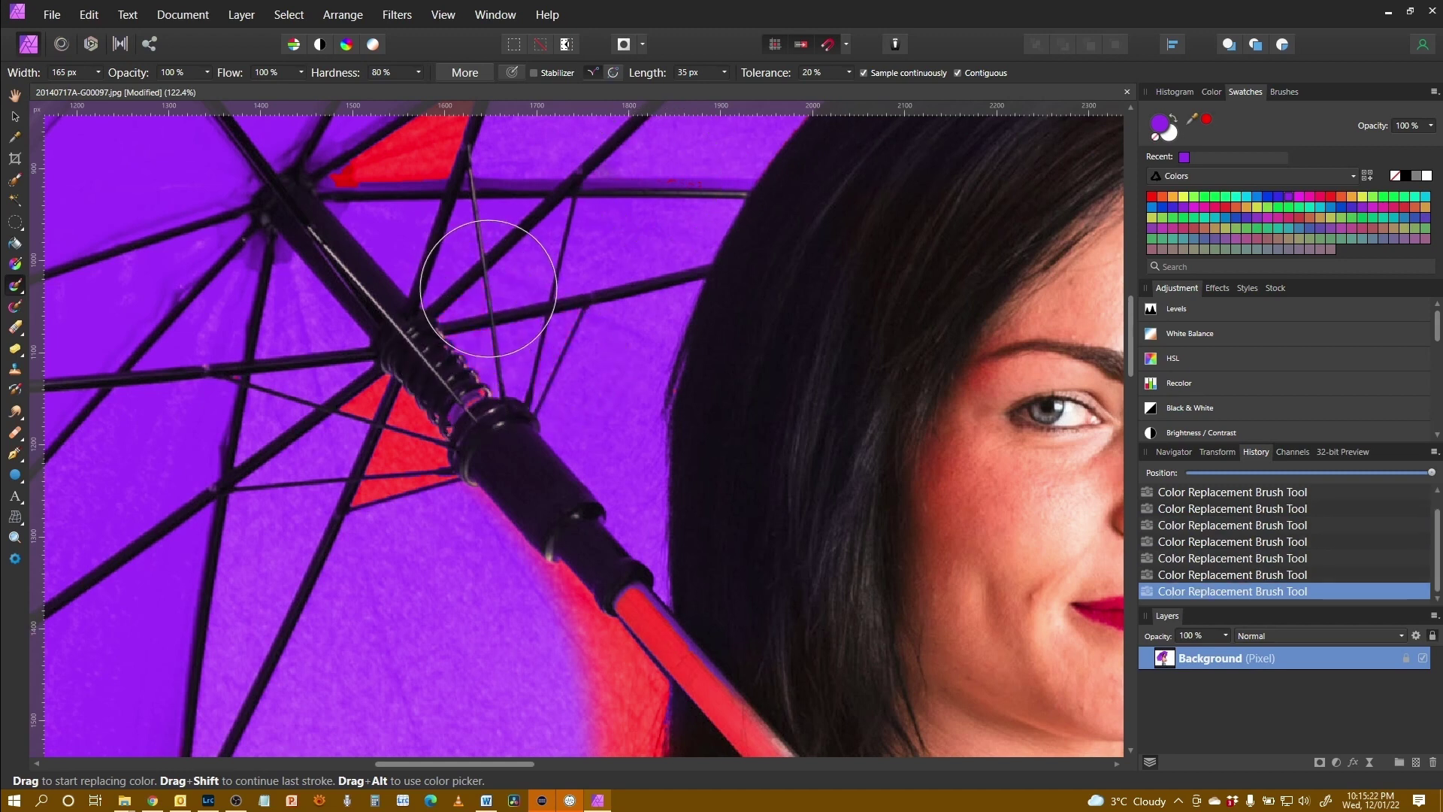
drag(477, 257, 456, 275)
drag(419, 135, 376, 145)
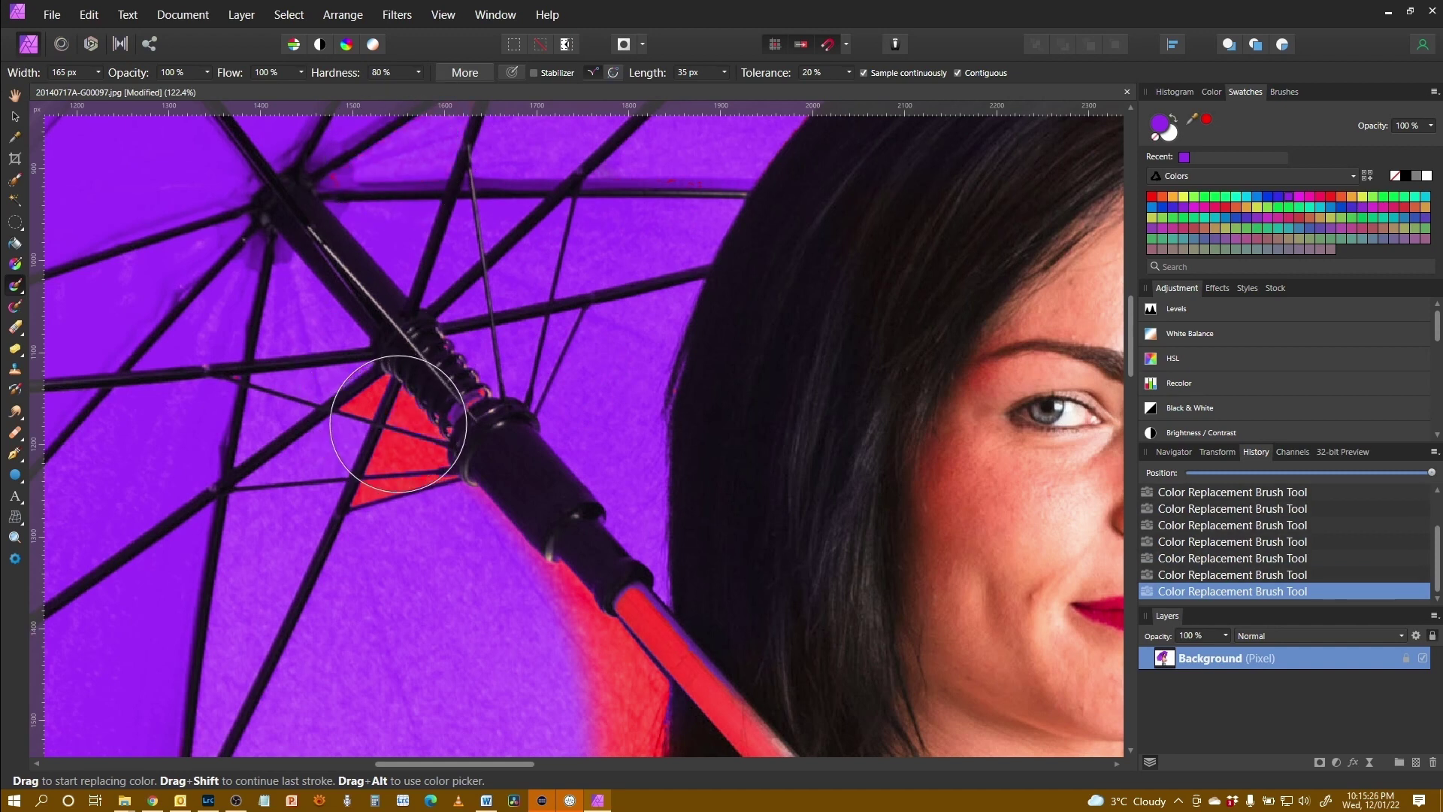
mouse_move(398, 423)
mouse_down()
mouse_move(418, 428)
mouse_move(386, 450)
mouse_move(406, 458)
mouse_move(409, 499)
mouse_move(377, 409)
mouse_move(351, 394)
mouse_up()
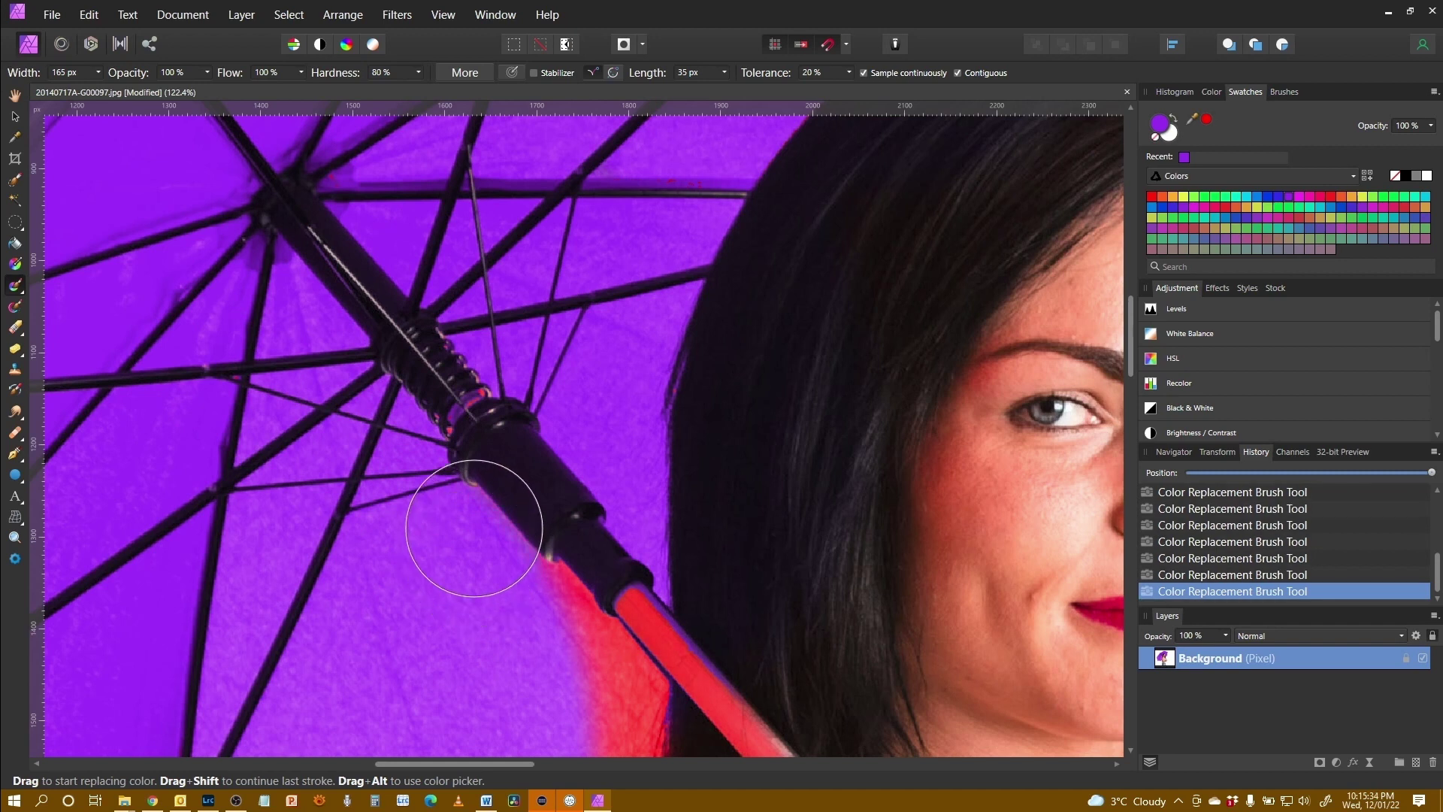
mouse_move(473, 528)
mouse_down()
mouse_move(527, 616)
mouse_move(571, 585)
mouse_move(589, 670)
mouse_move(632, 738)
mouse_move(605, 720)
mouse_move(611, 741)
mouse_move(570, 732)
mouse_up()
mouse_move(635, 627)
mouse_down()
mouse_move(675, 628)
mouse_move(722, 683)
mouse_up()
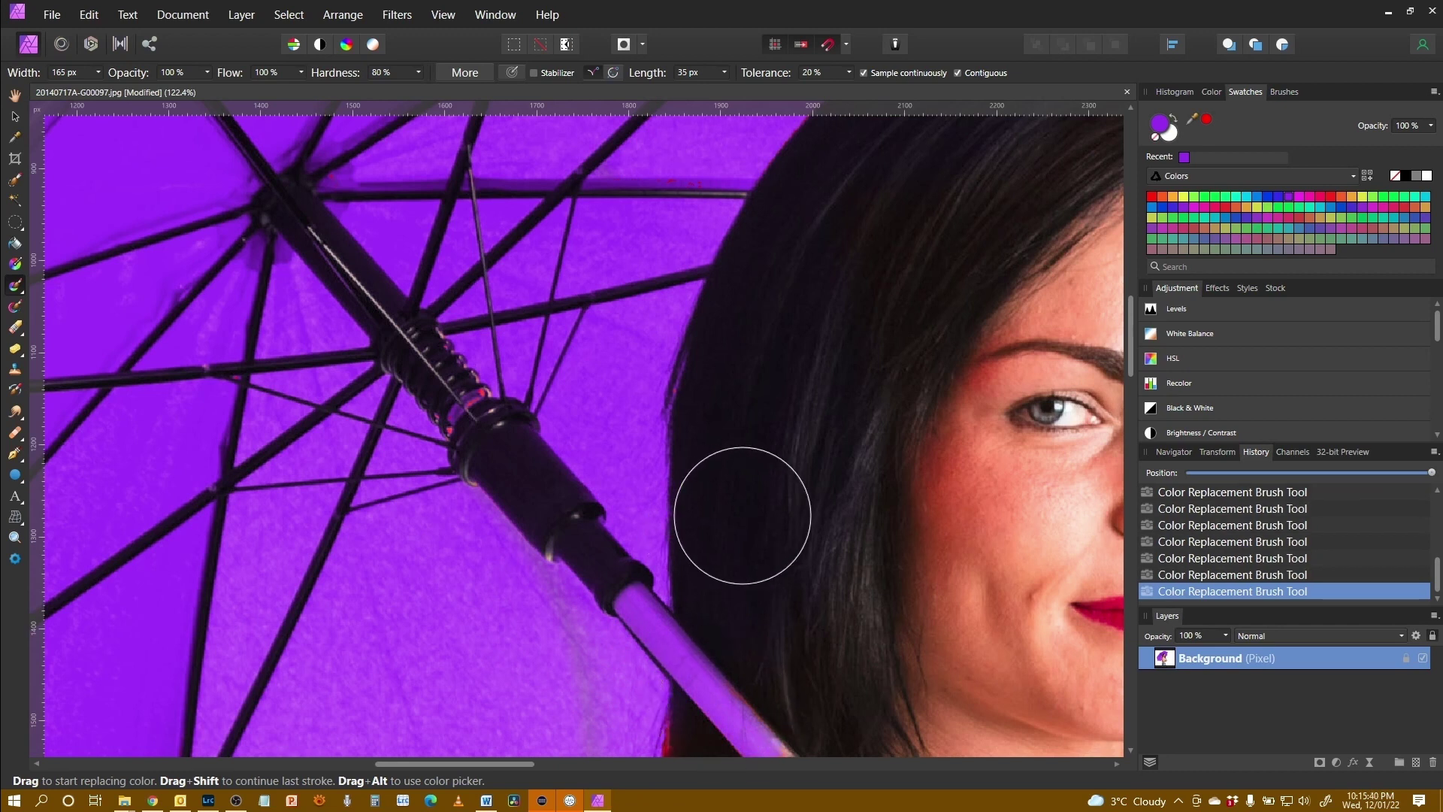
ctrl+scroll(738, 499, down, 3)
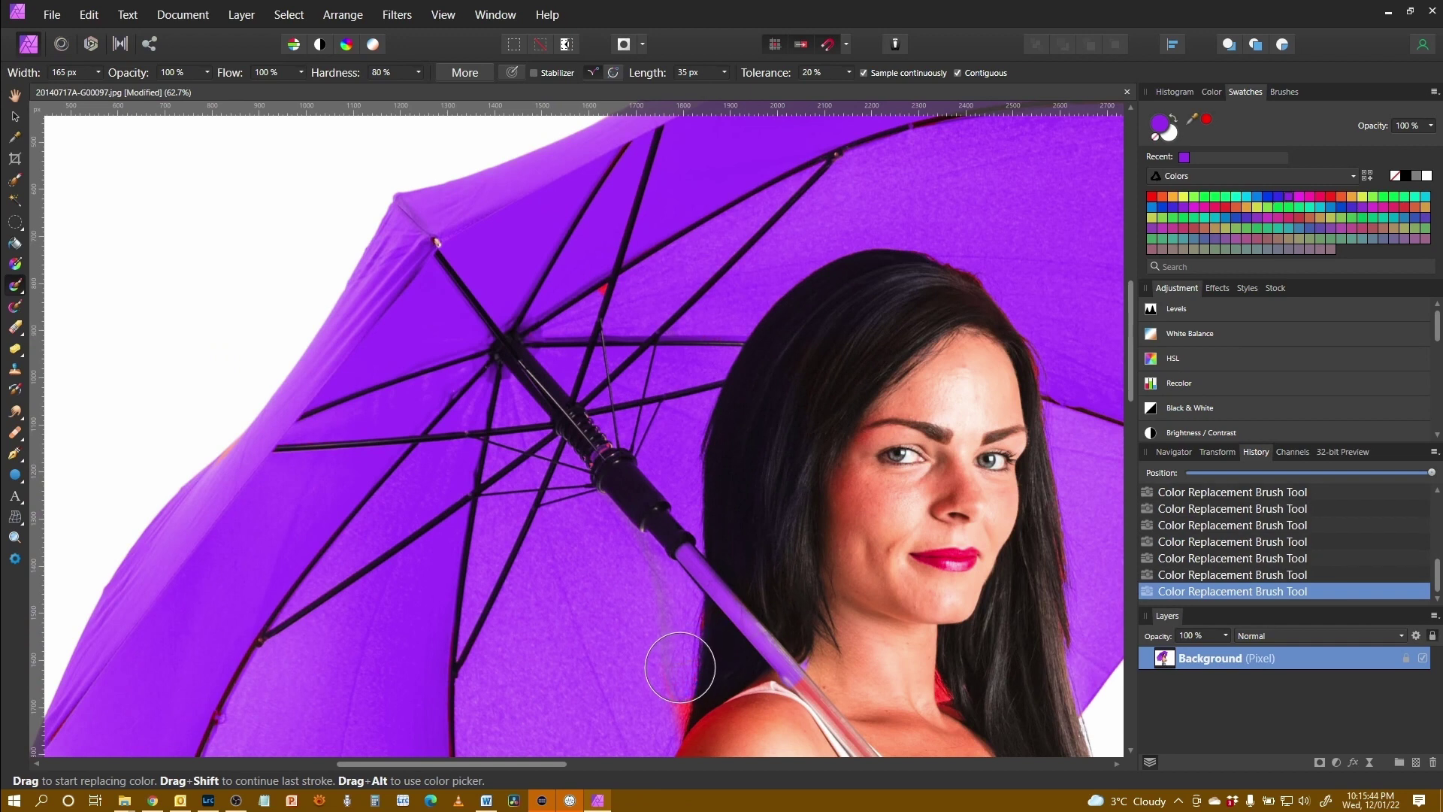
Undo the shoulder-edge stroke that spilled purple onto the chin, and shrink the brush to 86.1 px
mouse_move(679, 667)
mouse_down()
mouse_move(658, 702)
mouse_move(666, 692)
mouse_move(684, 709)
mouse_up()
scroll(774, 598, down, 3)
scroll(776, 602, down, 2)
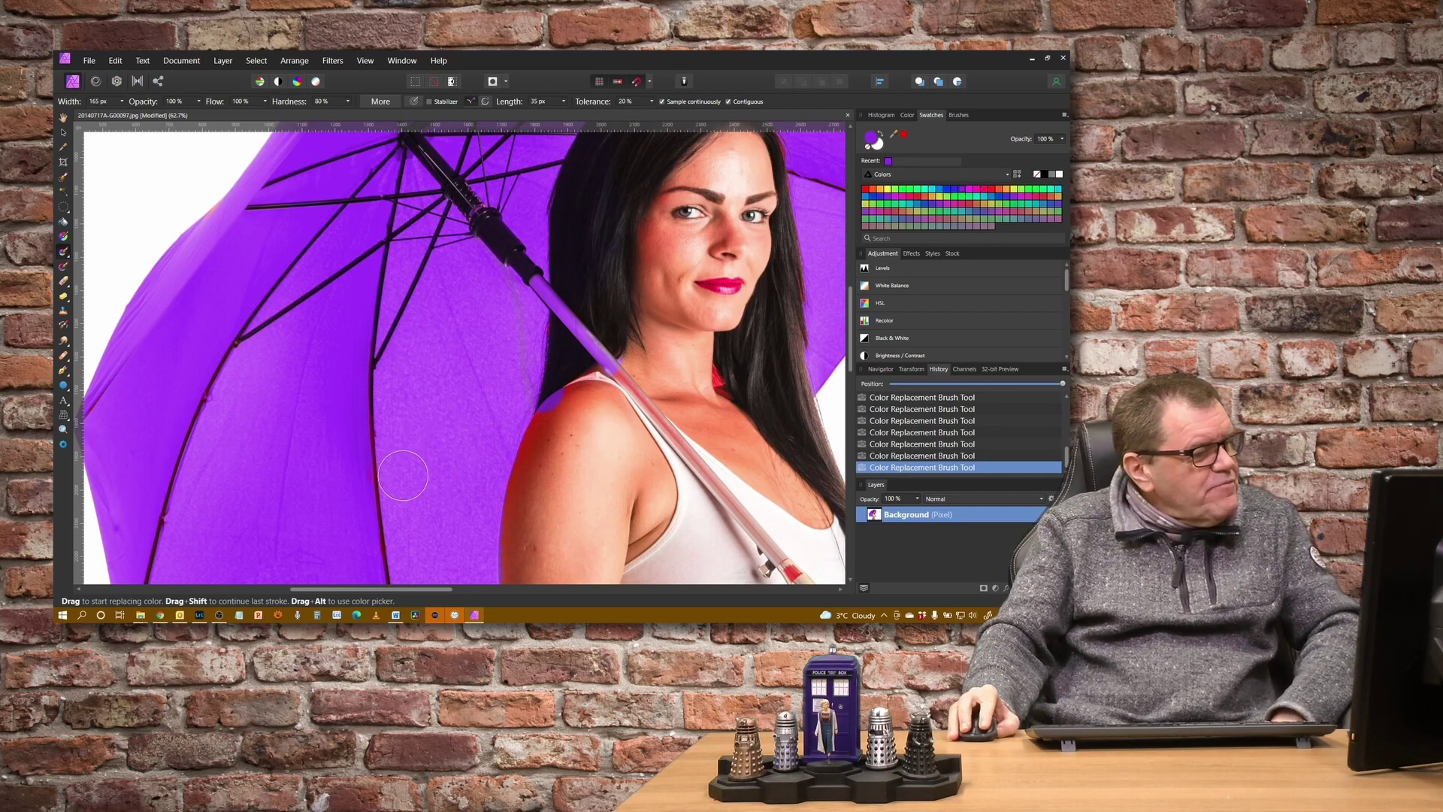
key(ctrl+z)
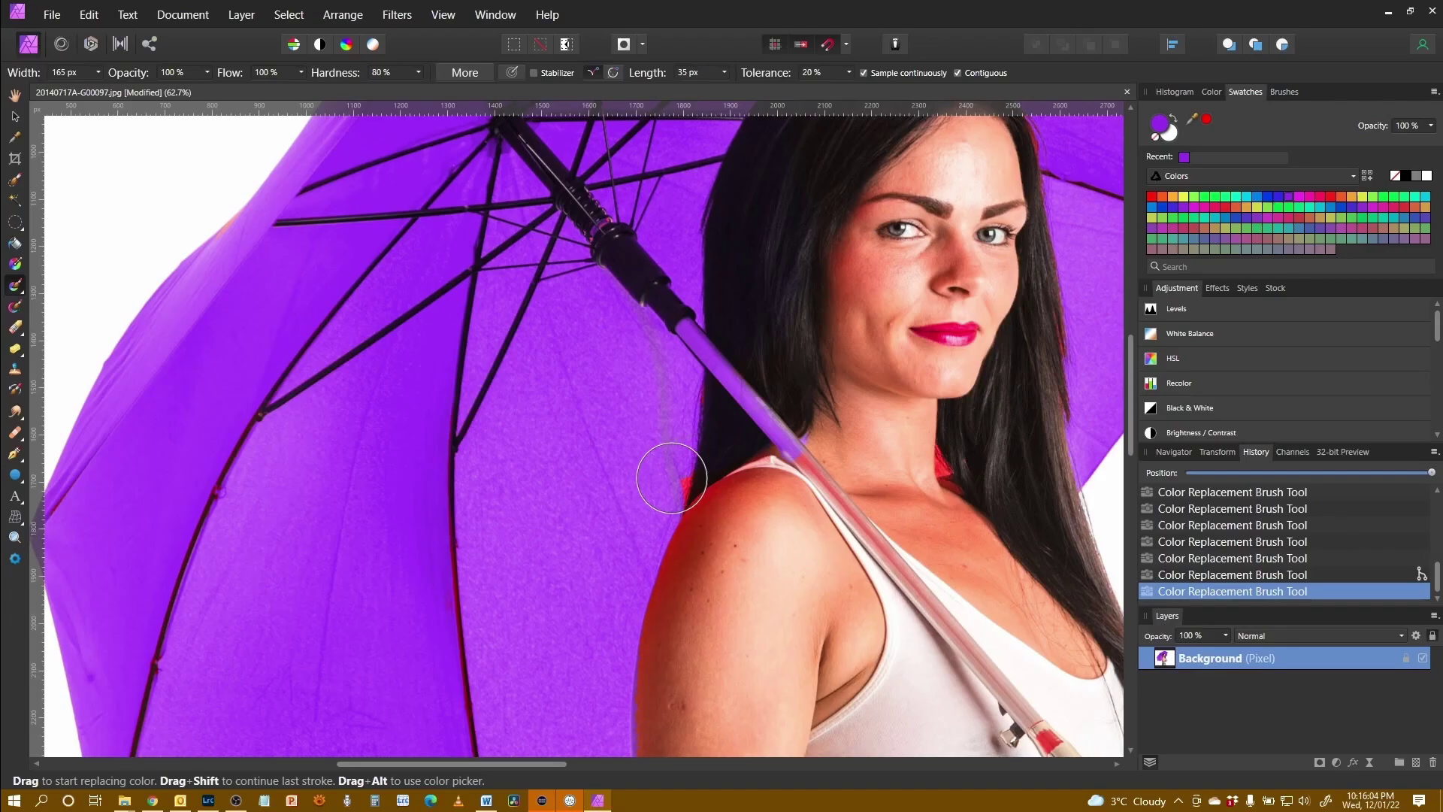
key(bracketleft)
key(bracketleft)
key(bracketleft)
key(bracketleft)
key(bracketleft)
key(bracketleft)
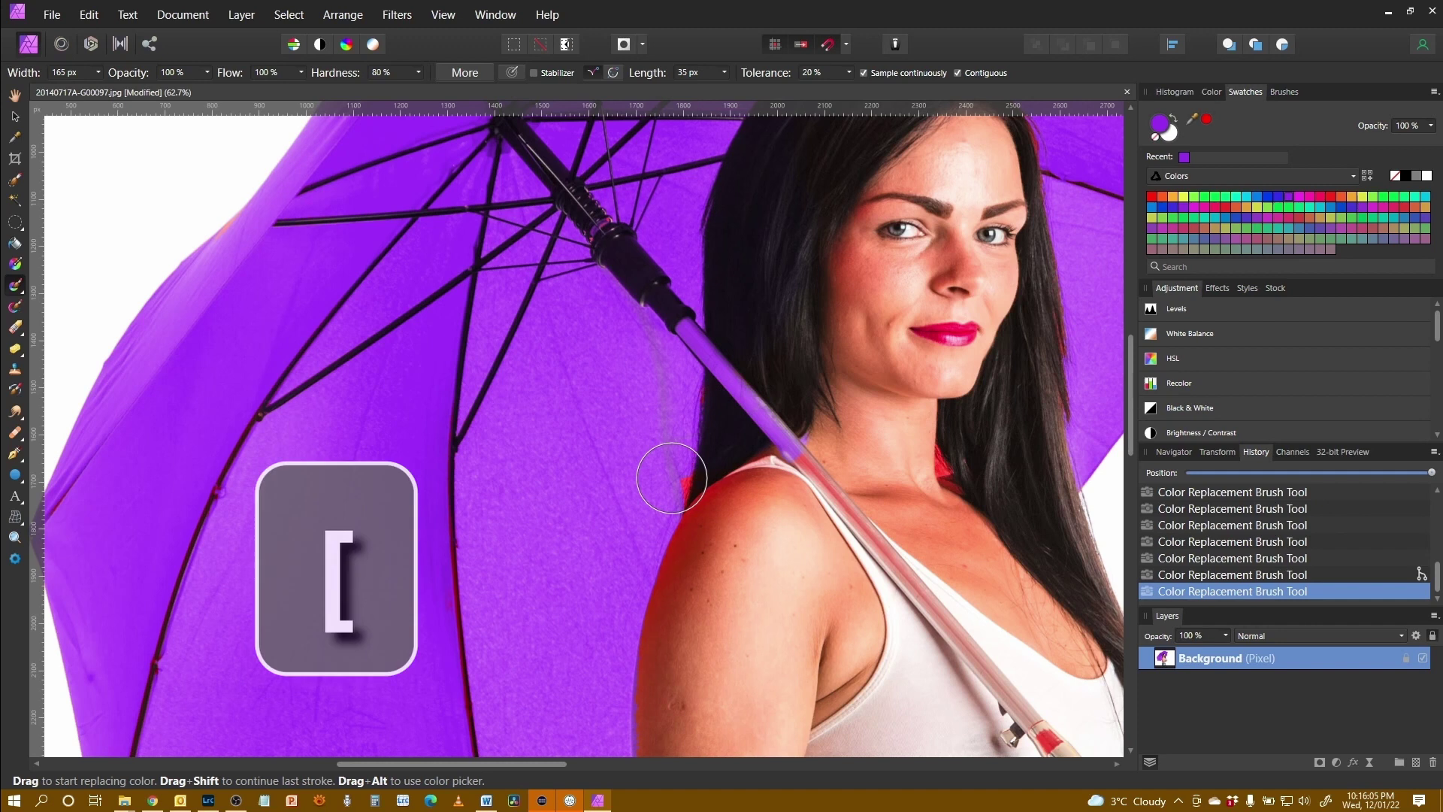
Recolour the red fringe at the hair, neck and shoulder edge with the 86.1 px brush, then zoom out
drag(681, 476, 683, 487)
drag(955, 468, 948, 460)
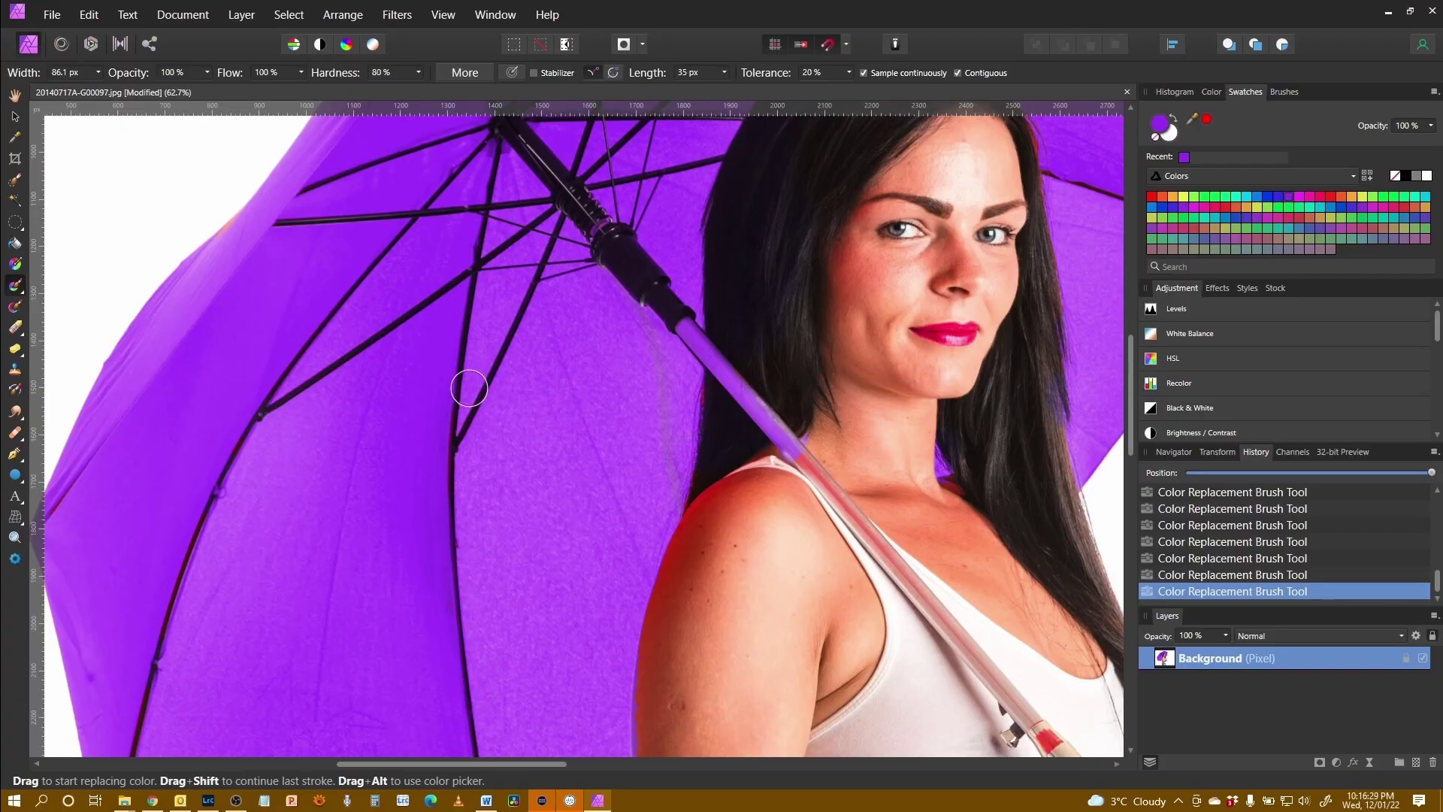
key(ctrl+KP_Subtract)
key(ctrl+KP_Subtract)
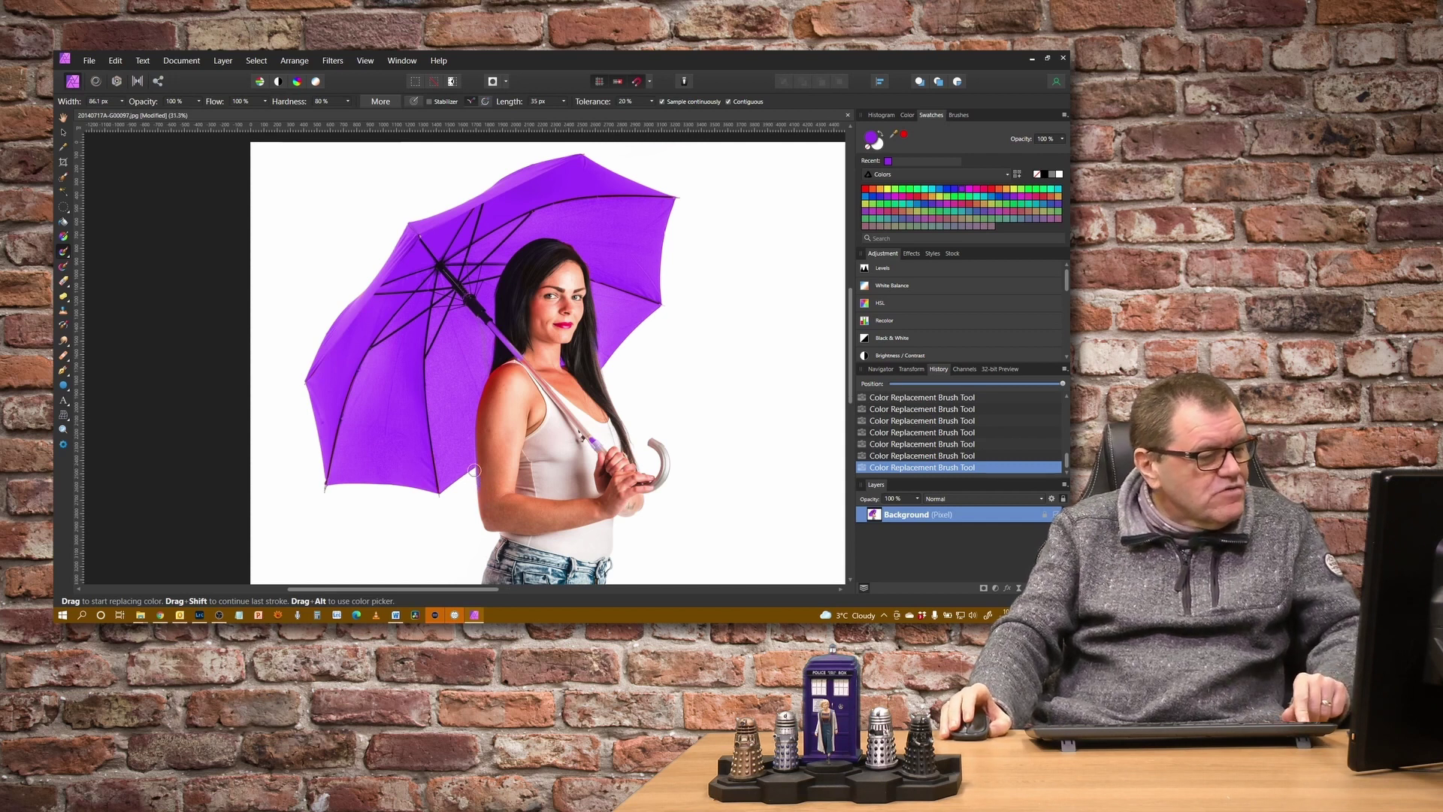
scroll(473, 470, up, 6)
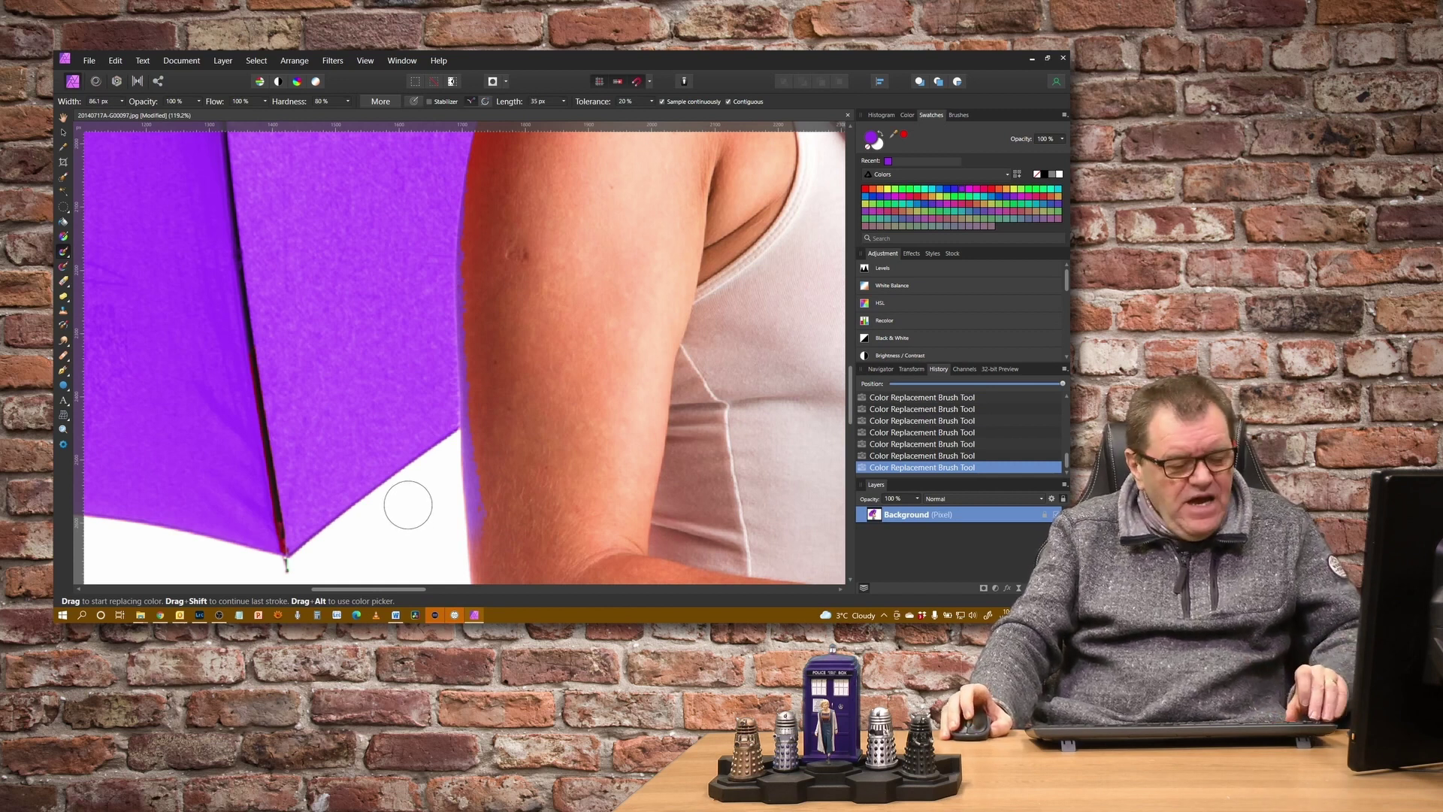
scroll(419, 490, up, 3)
scroll(419, 488, down, 8)
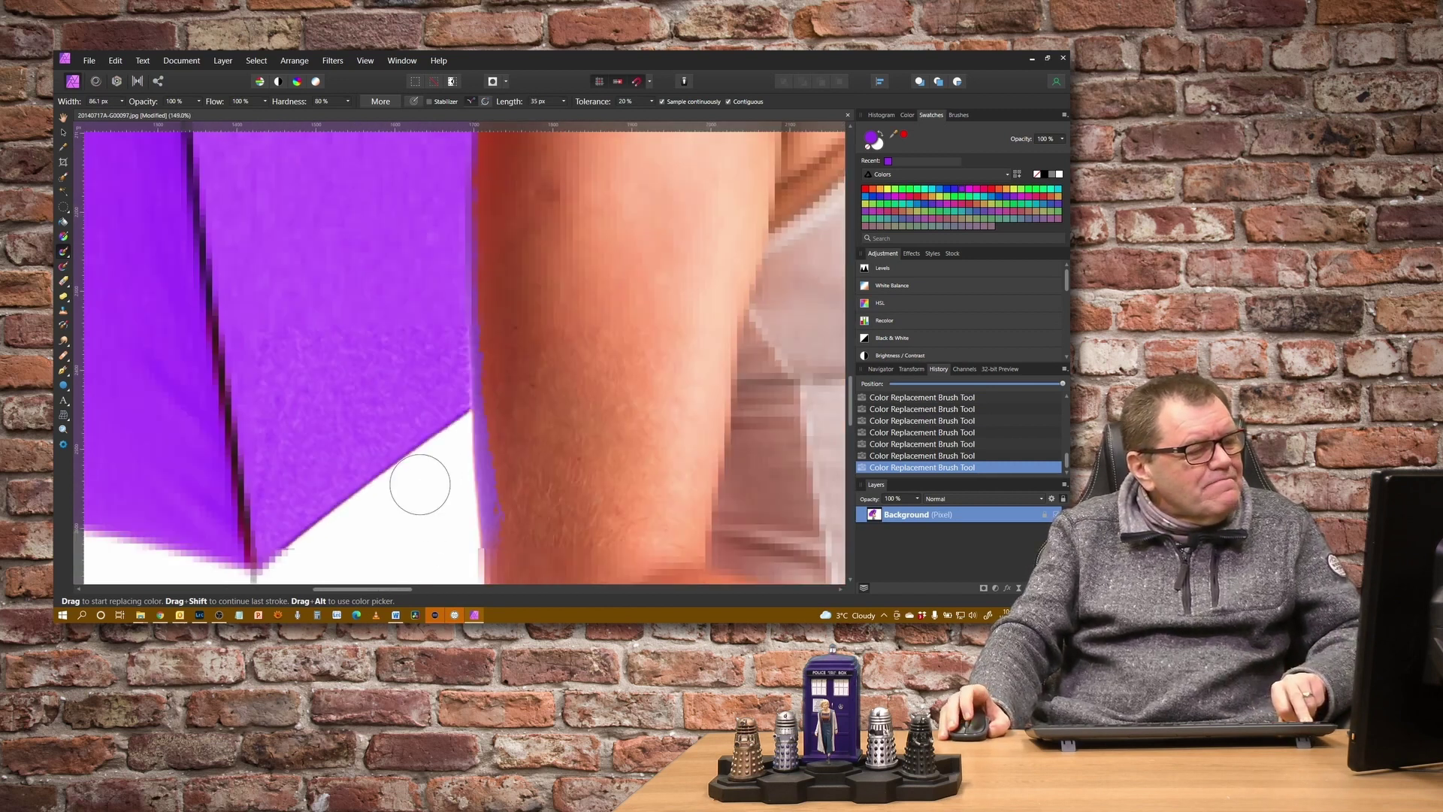
scroll(364, 374, down, 2)
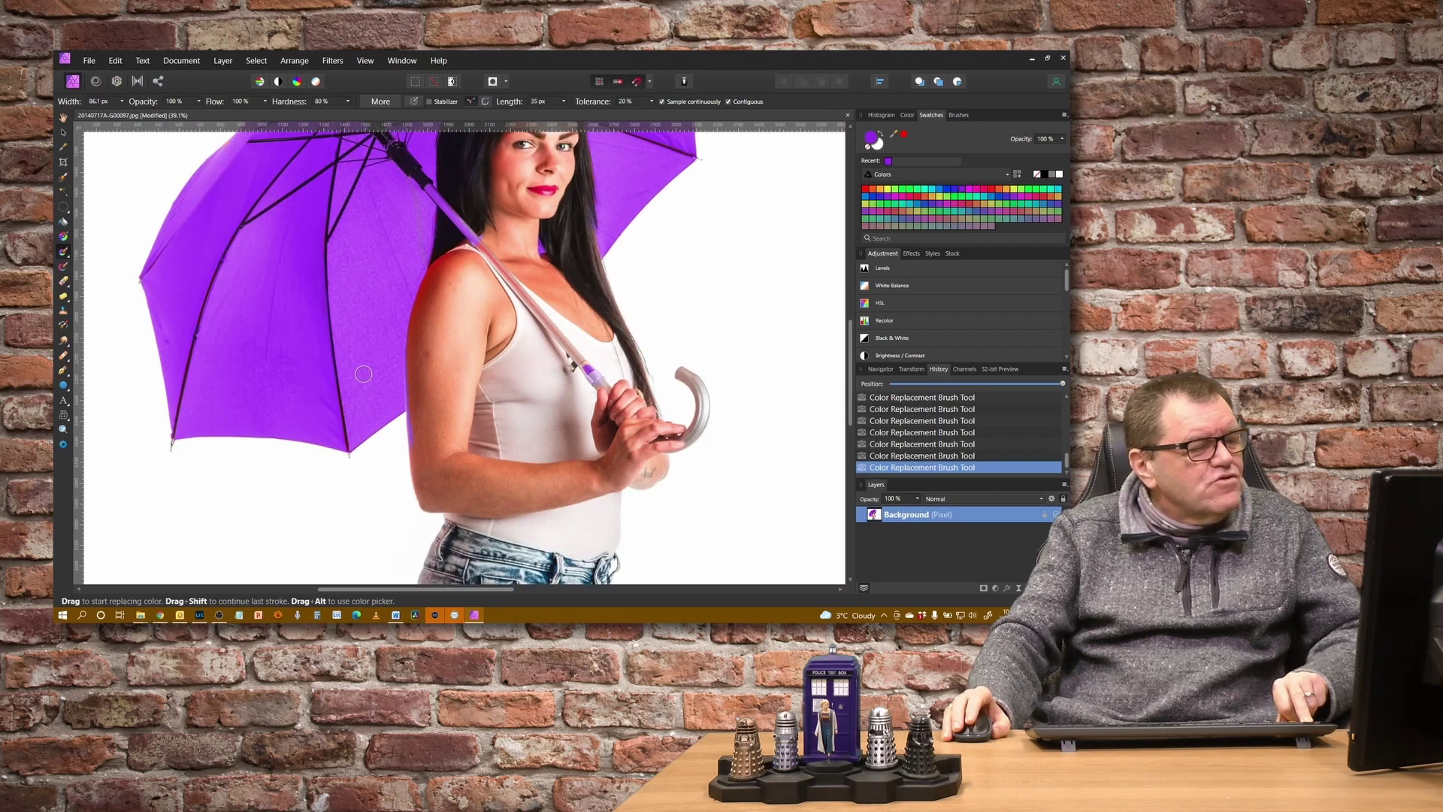